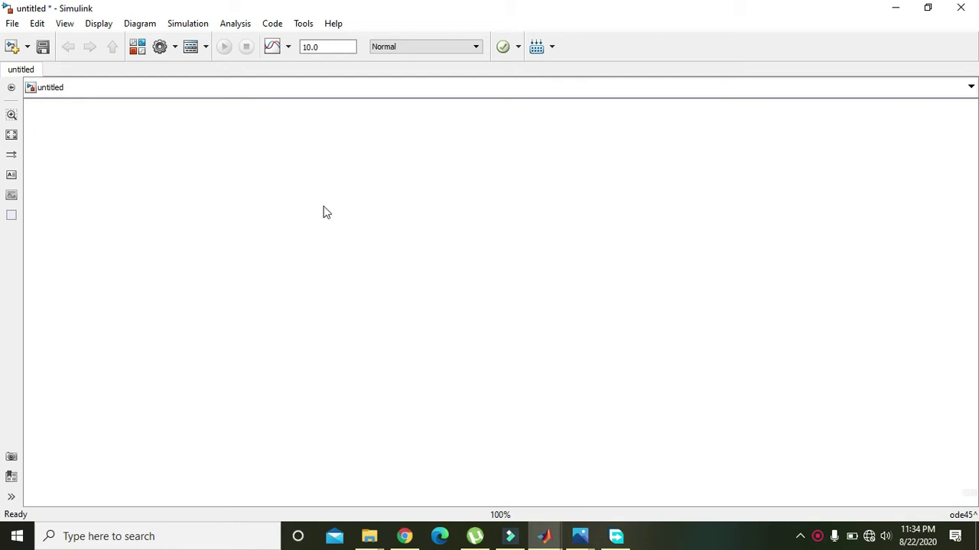
Search the Simulink block library for "current source" and add the DC Current Source block to the untitled model.
click(71, 23)
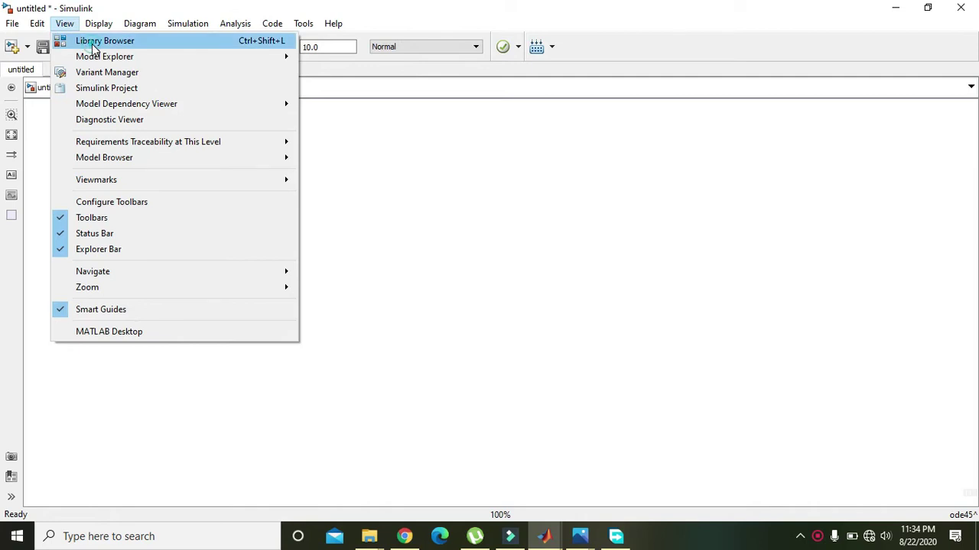
click(88, 41)
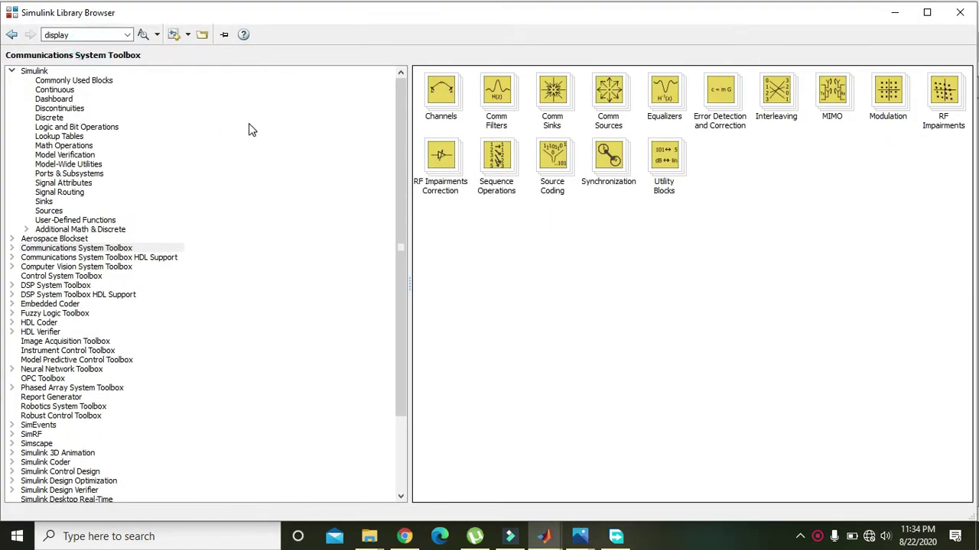
double_click(82, 35)
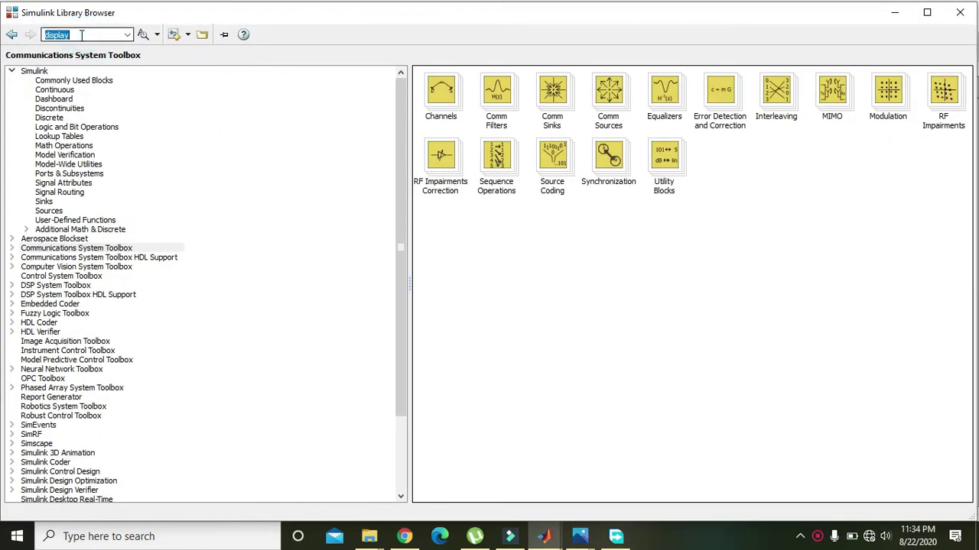
text(curr)
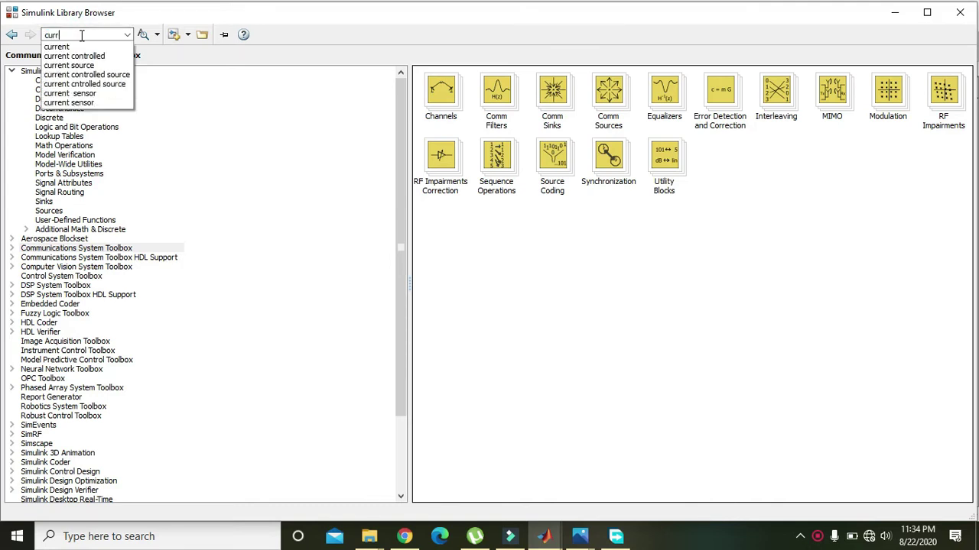
text(ent s)
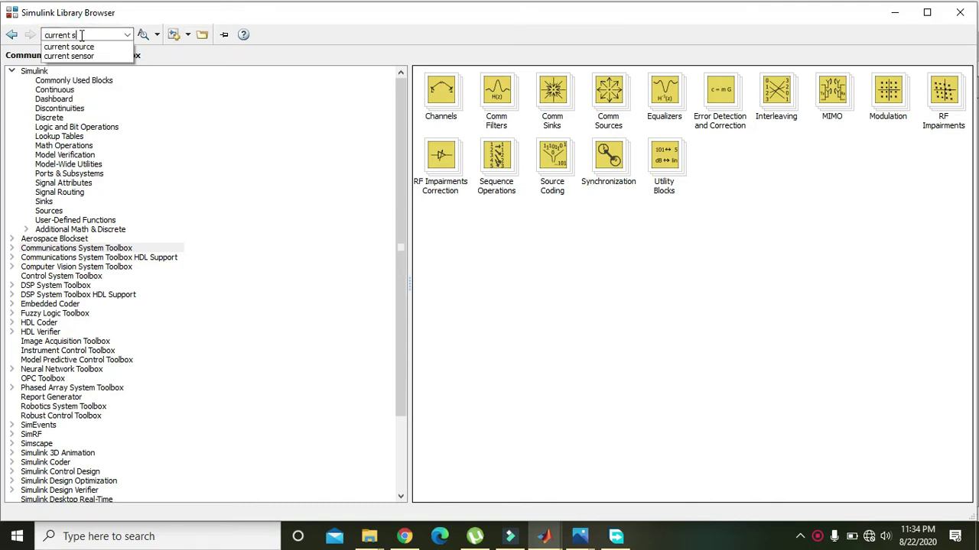
text(ource)
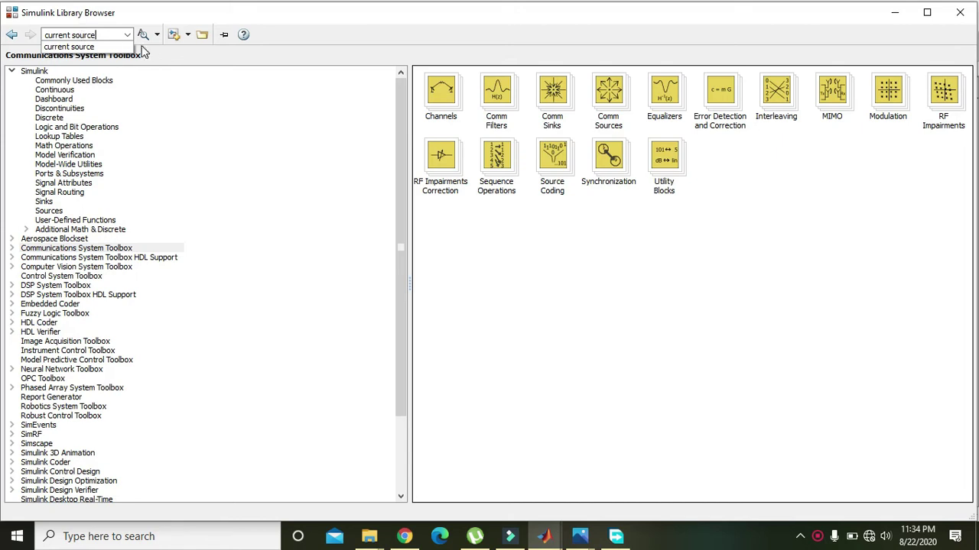
click(142, 34)
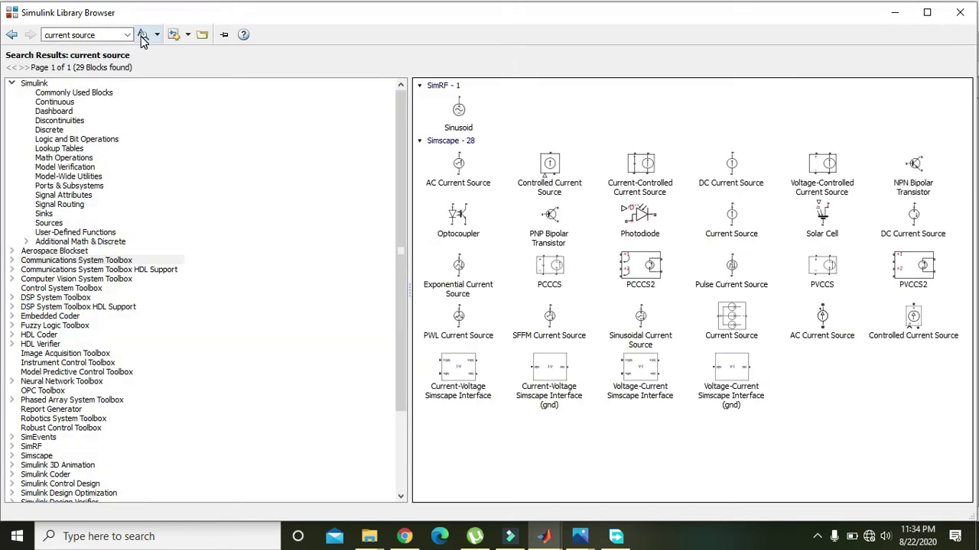
mouse_move(504, 197)
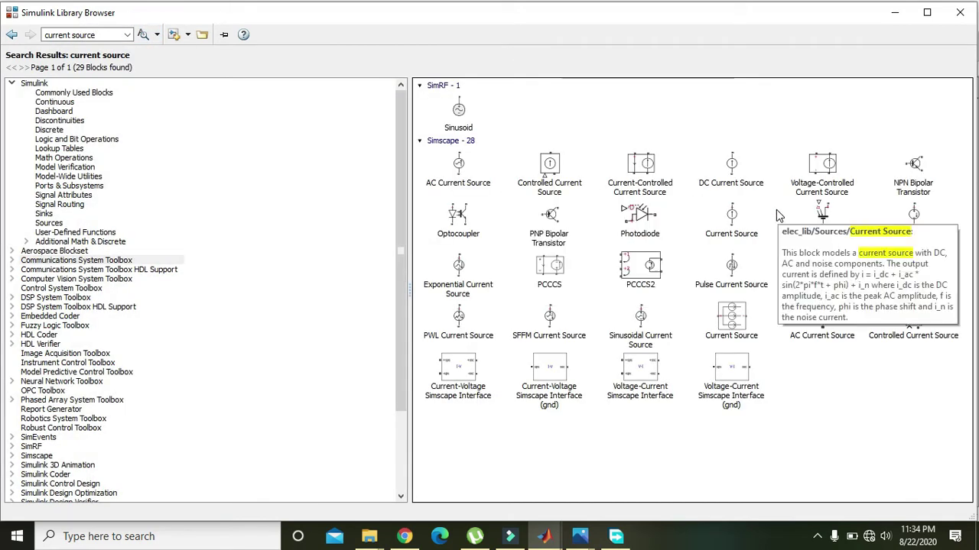
mouse_move(732, 168)
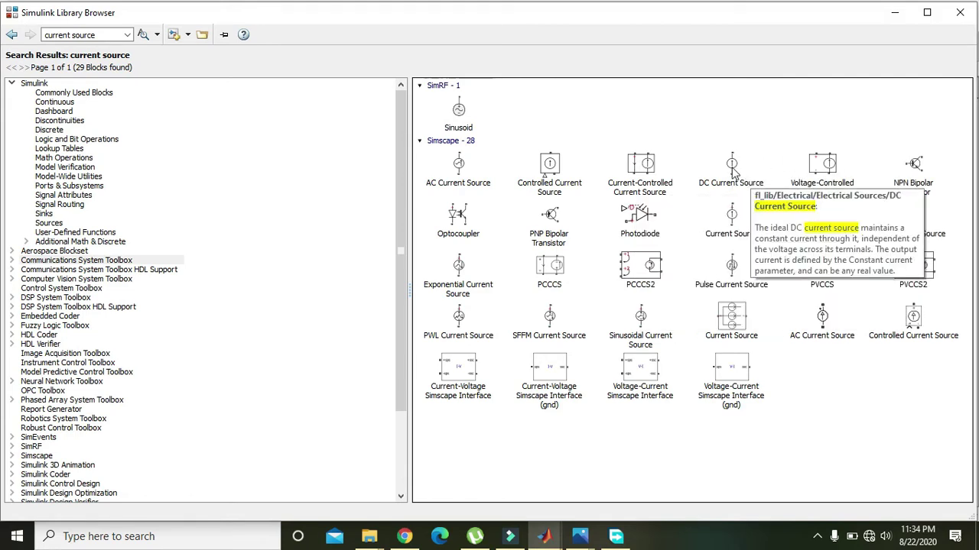
right_click(732, 169)
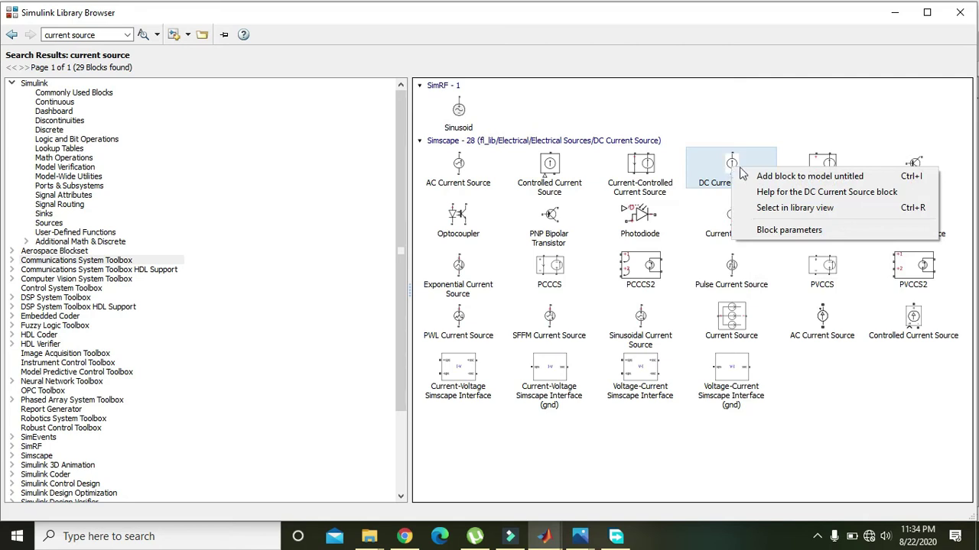
click(806, 177)
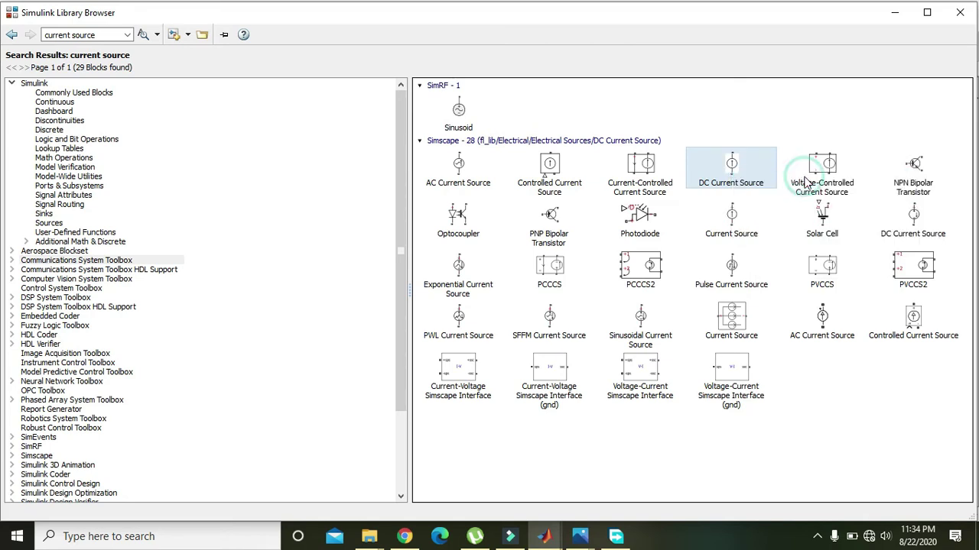
Return to the model canvas and move the DC Current Source block left of the canvas centre.
click(895, 12)
drag(502, 302, 272, 284)
click(408, 284)
click(269, 286)
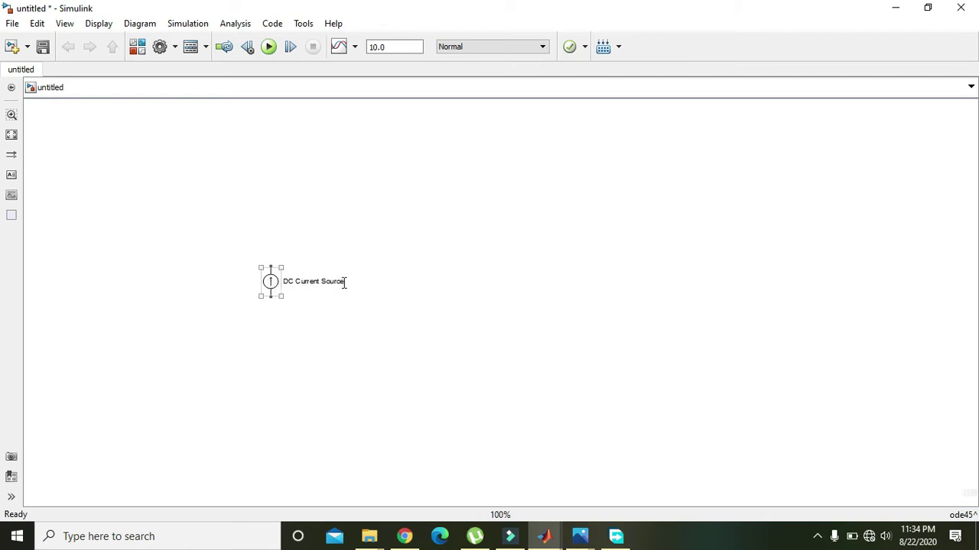
click(339, 255)
Search the block library for "npn transistor" and add the NPN Bipolar Transistor block to the model.
click(12, 23)
click(61, 24)
click(64, 24)
click(87, 40)
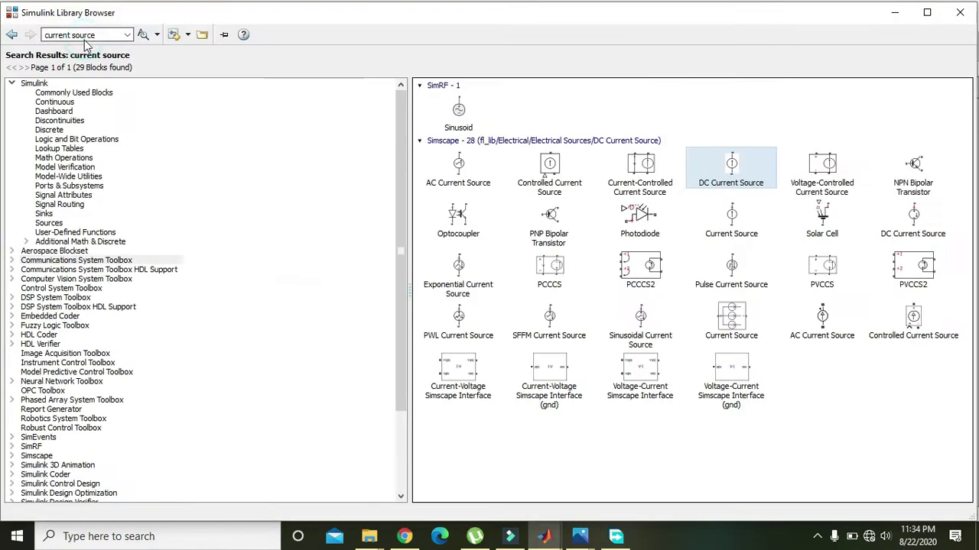
click(112, 37)
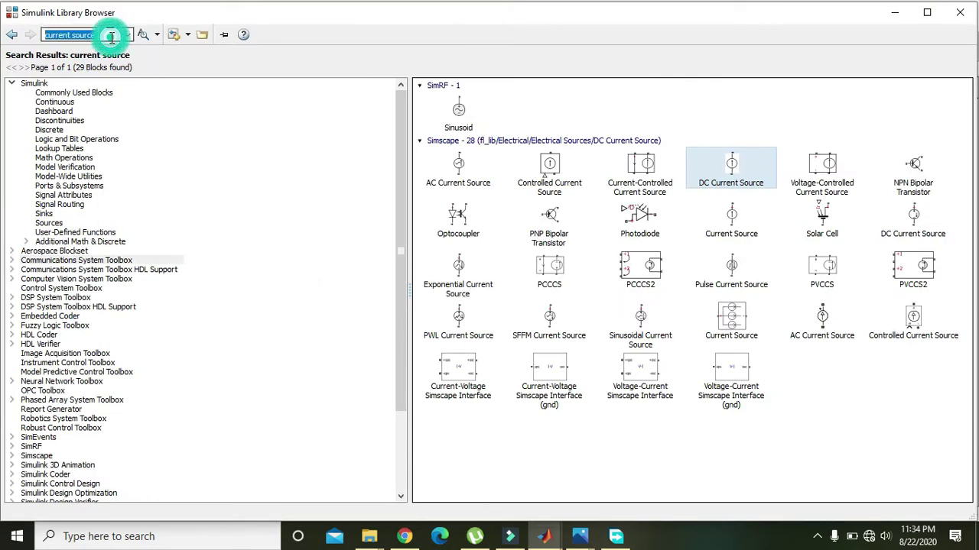
text(npn ransistor)
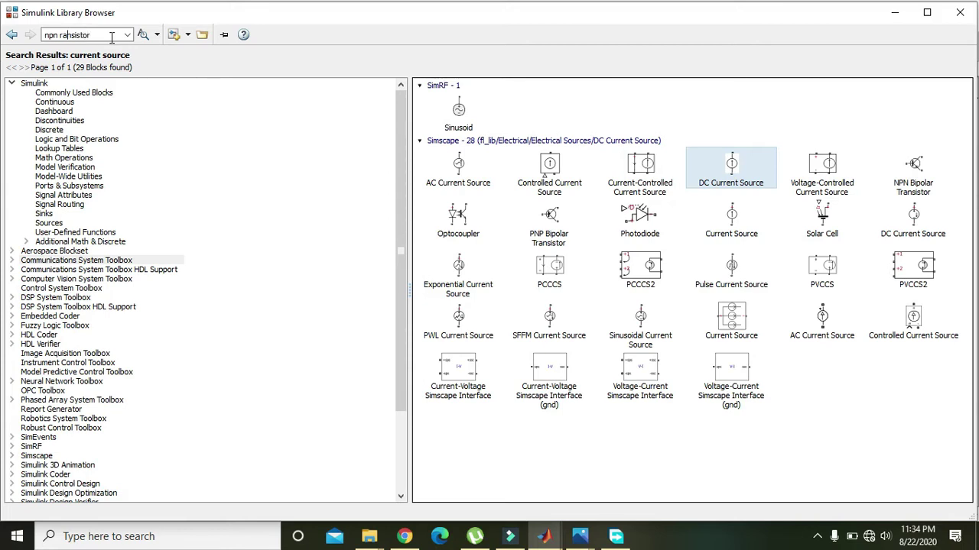
text(t)
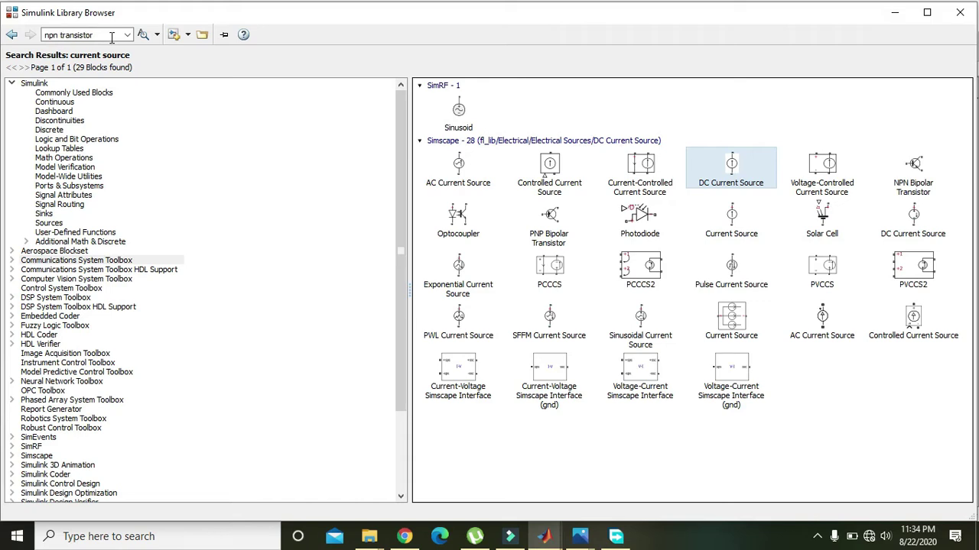
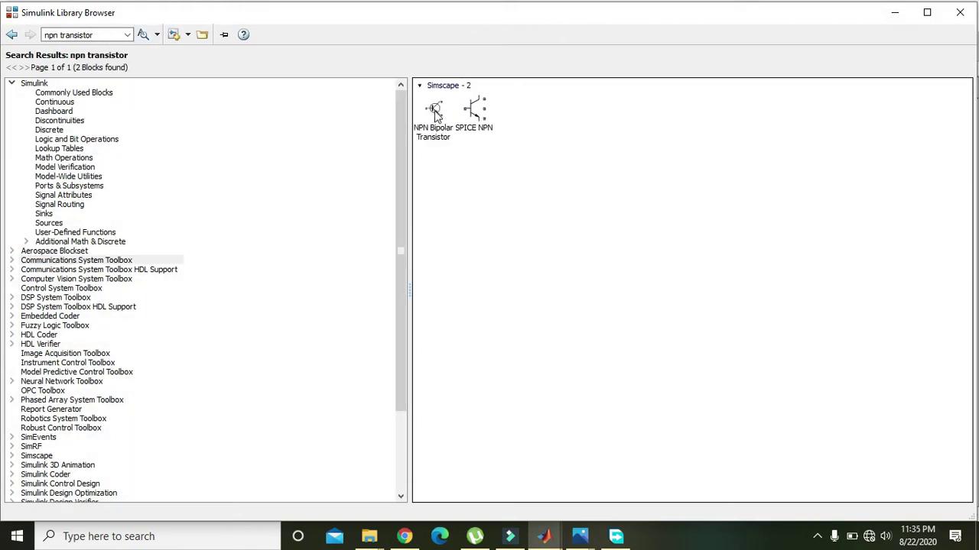
right_click(434, 109)
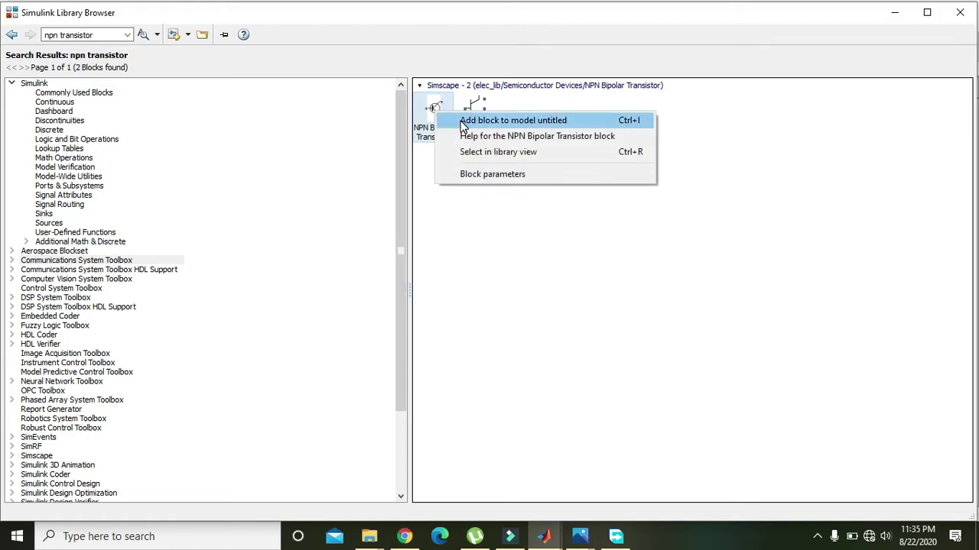
click(460, 121)
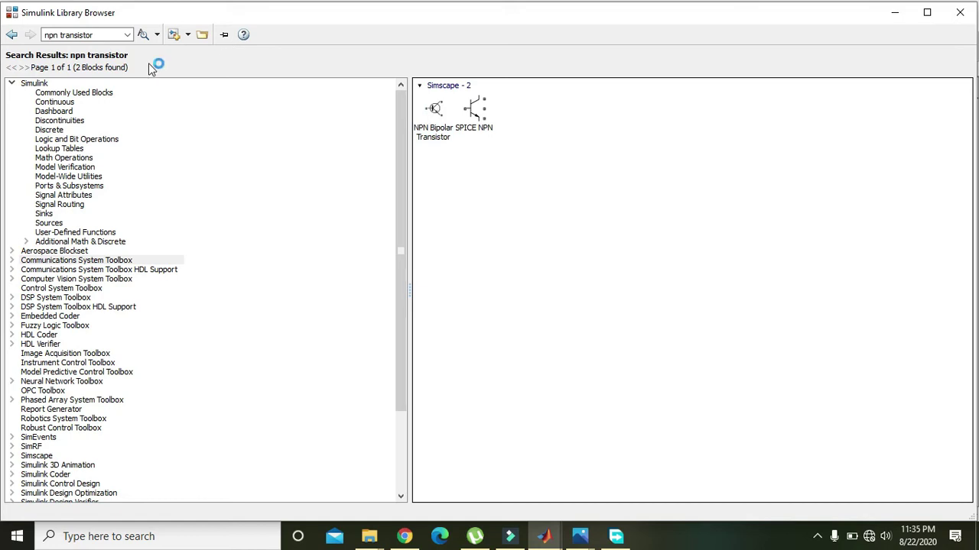
Search the block library for "solver configuration" and add the Solver Configuration block to the model.
triple_click(97, 35)
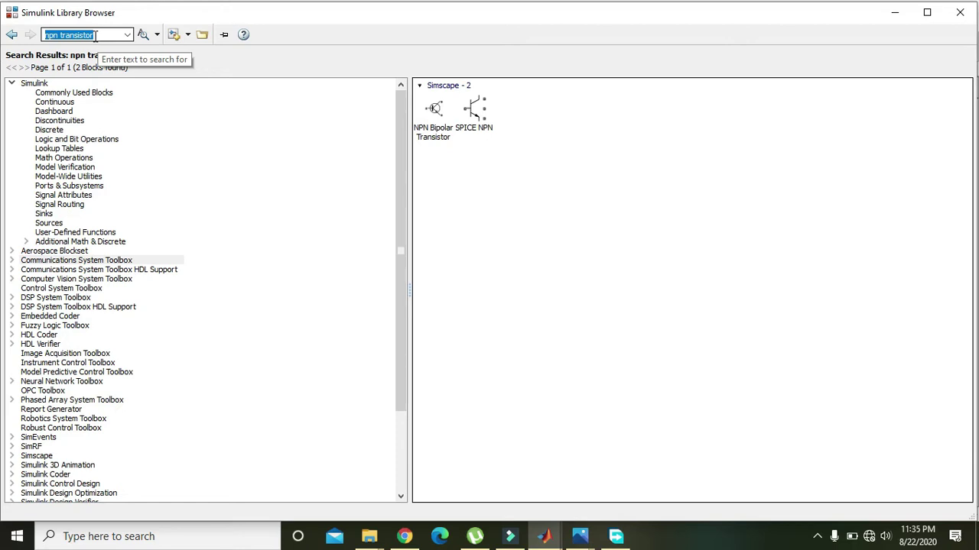
key(BackSpace)
text(solver)
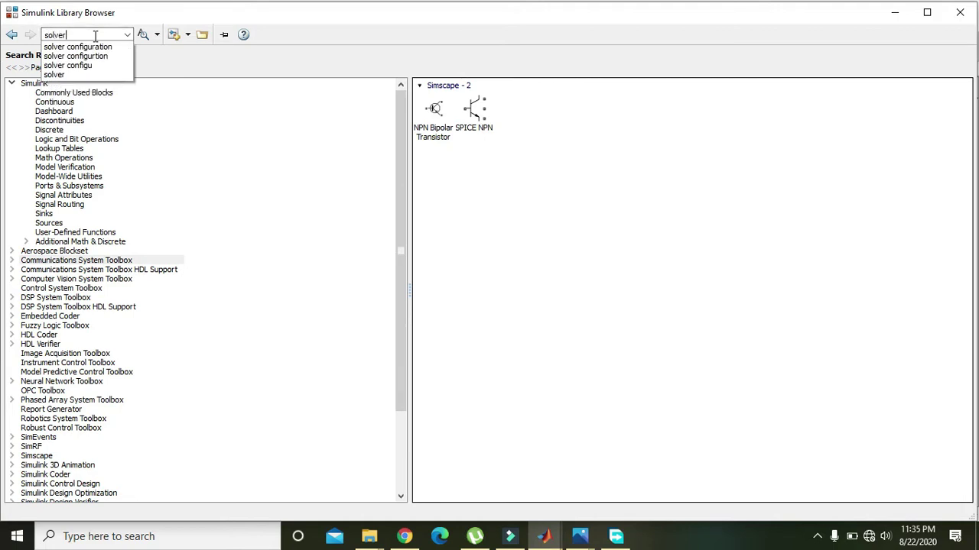
key(Down)
key(Return)
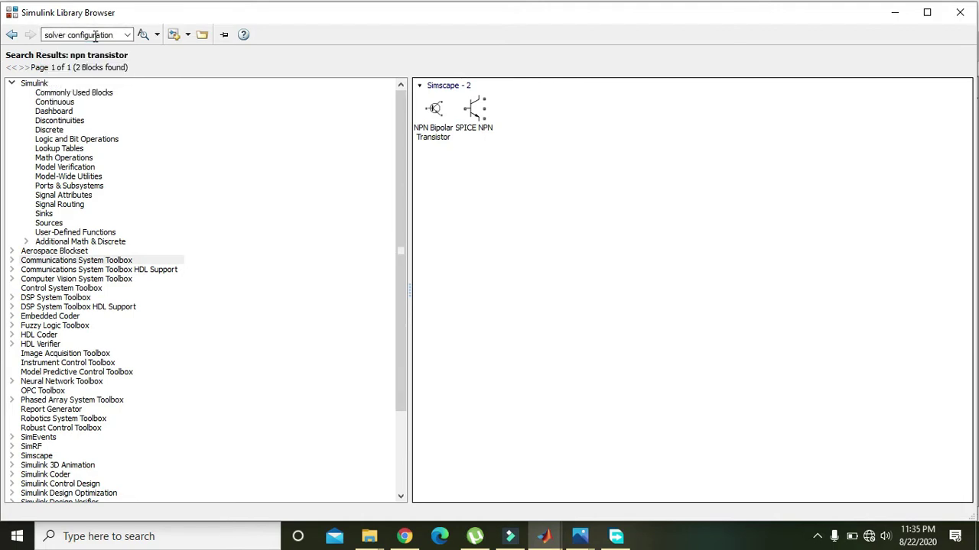
click(141, 35)
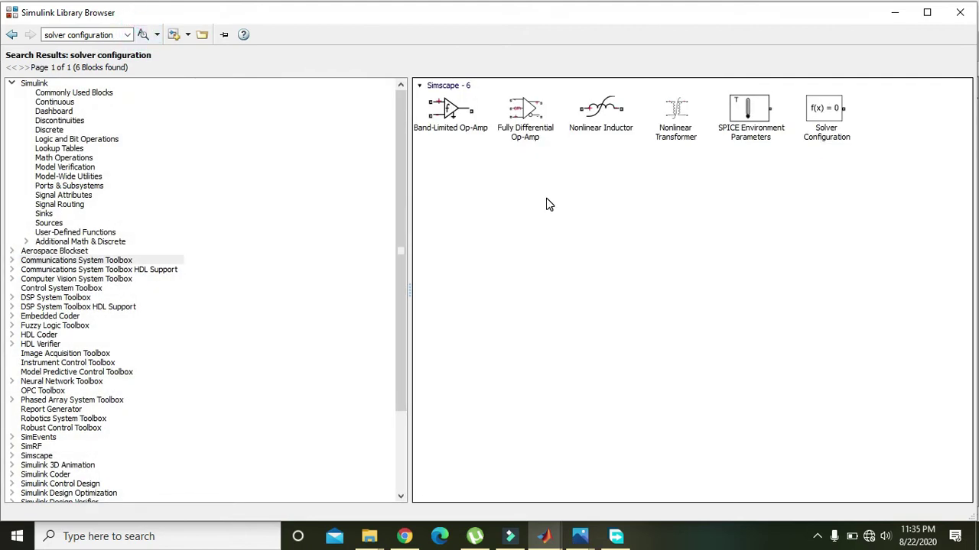
right_click(817, 111)
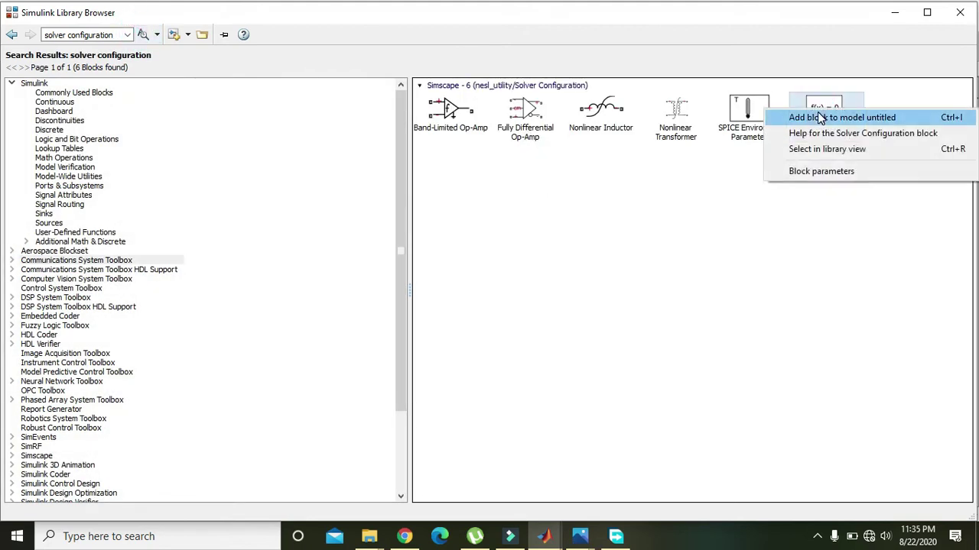
click(819, 117)
click(614, 255)
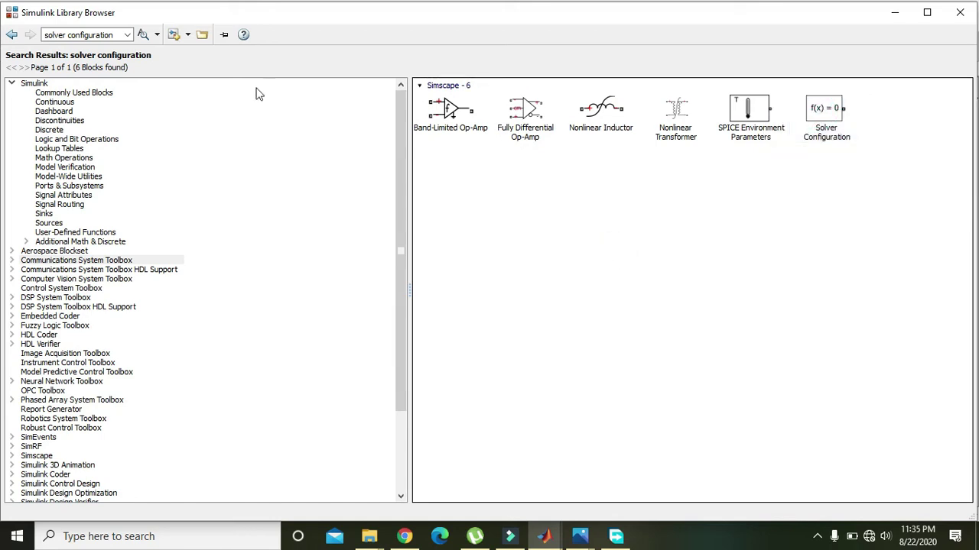
Search the block library for "PS-simulink" and add the PS-Simulink Converter block to the model.
click(114, 34)
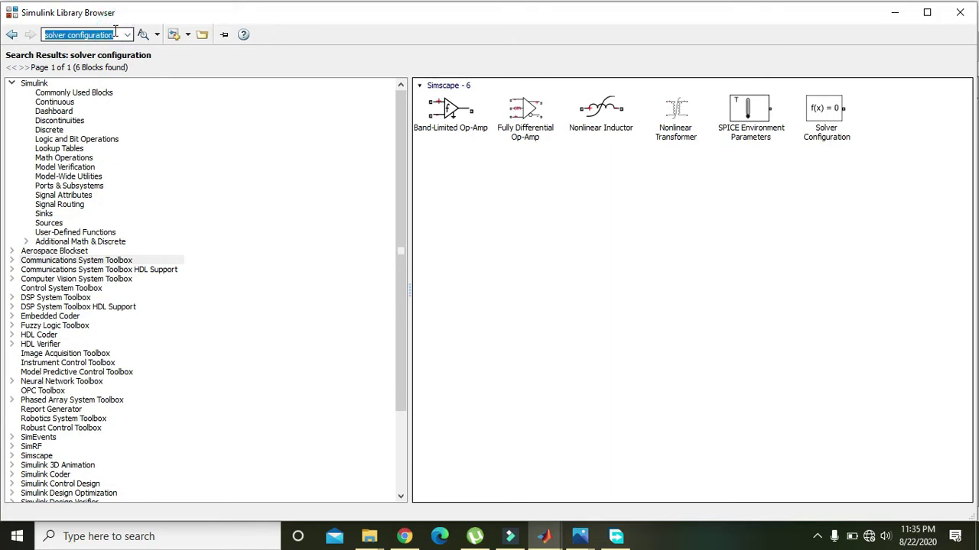
key(BackSpace)
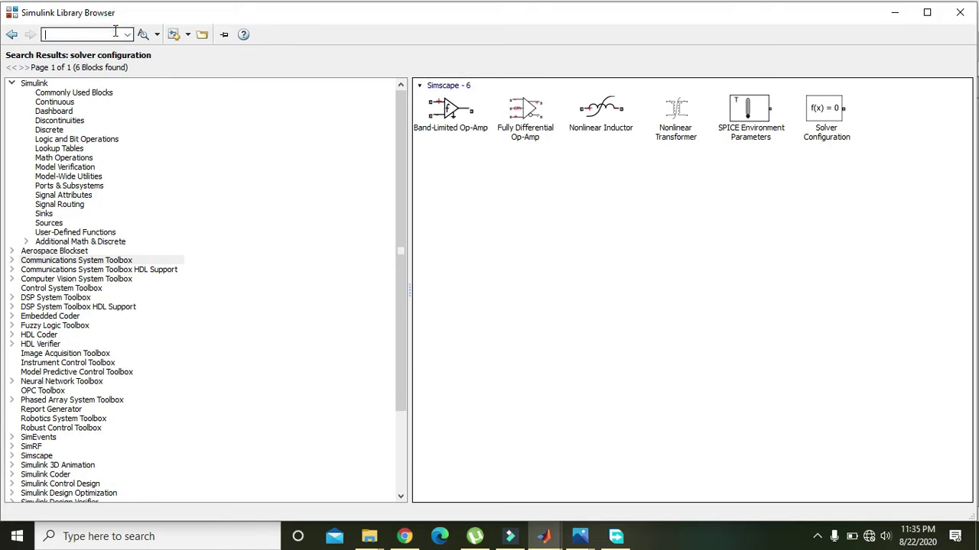
text(p)
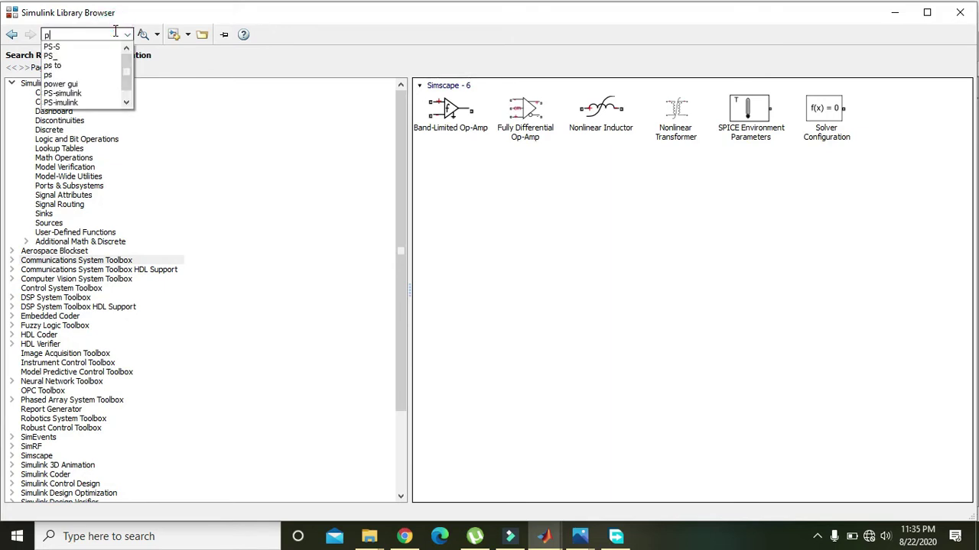
text(s-si)
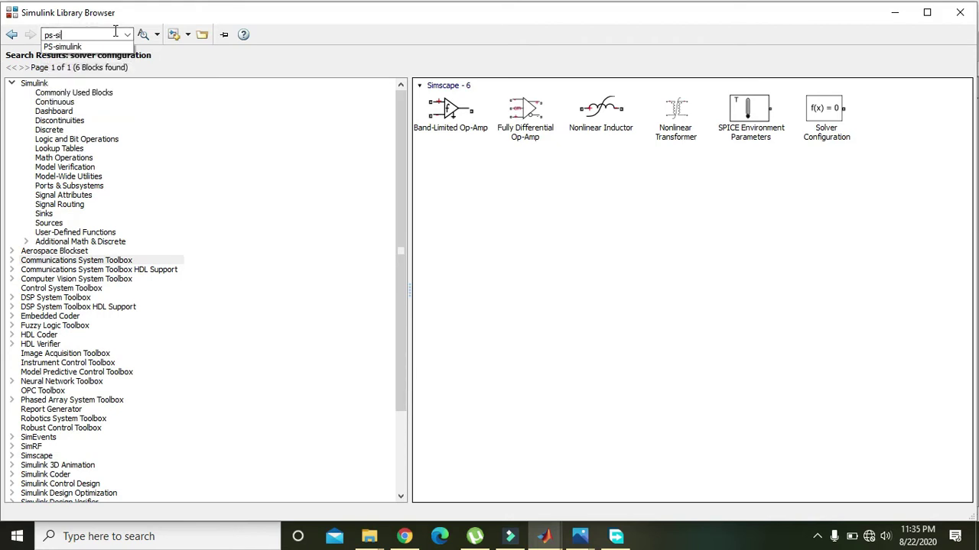
text(mulink)
key(Down)
key(Return)
click(143, 36)
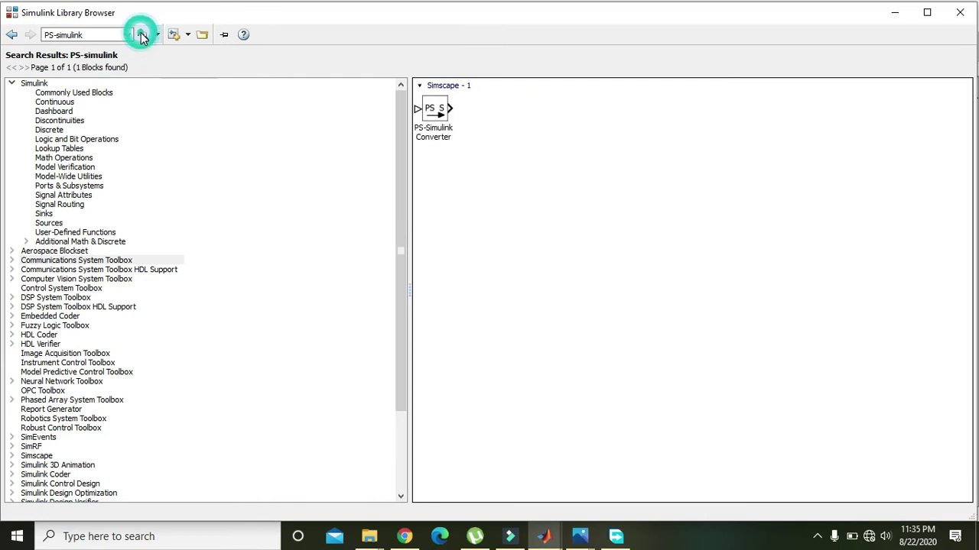
right_click(440, 115)
click(459, 124)
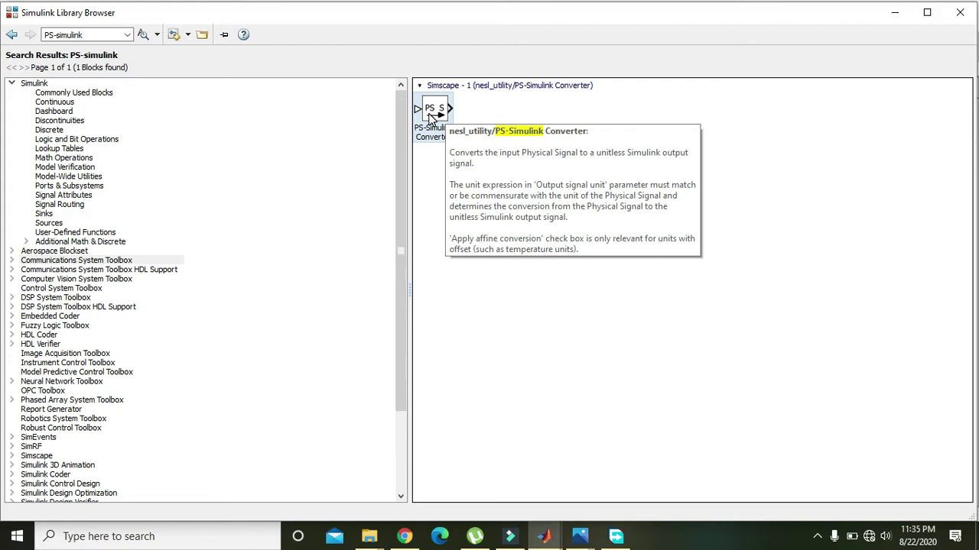
click(426, 166)
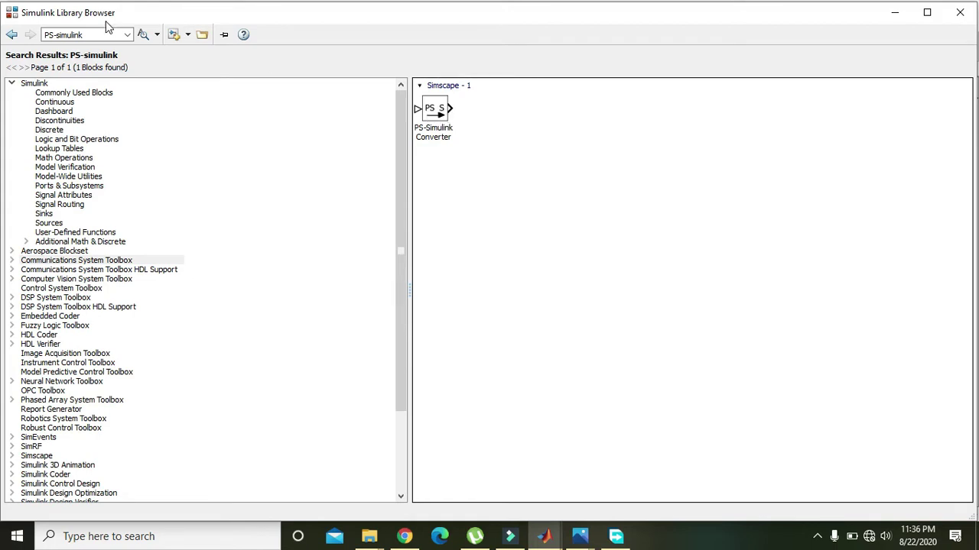
Search the block library for "Simulink-PS".
click(46, 30)
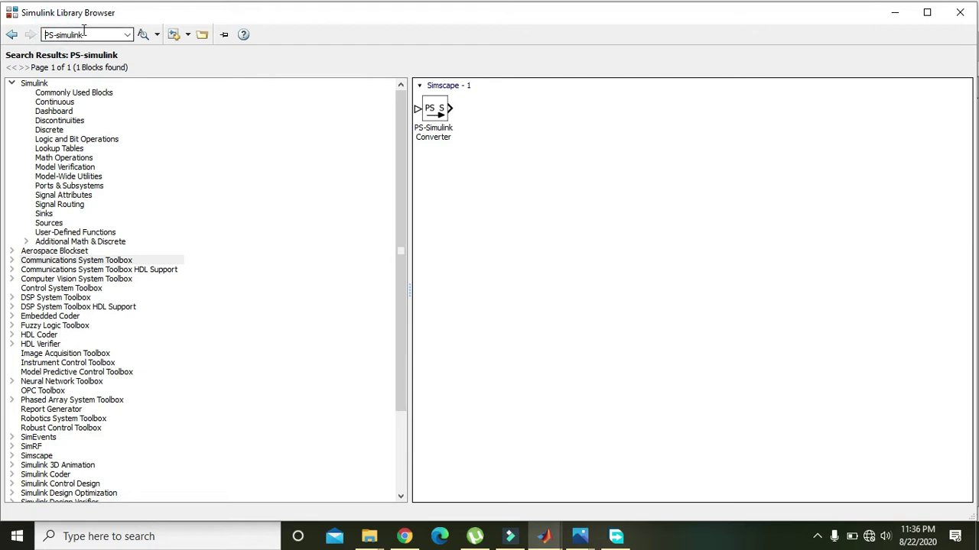
drag(55, 34, 44, 35)
key(Delete)
key(Delete)
key(Right)
key(Right)
key(Right)
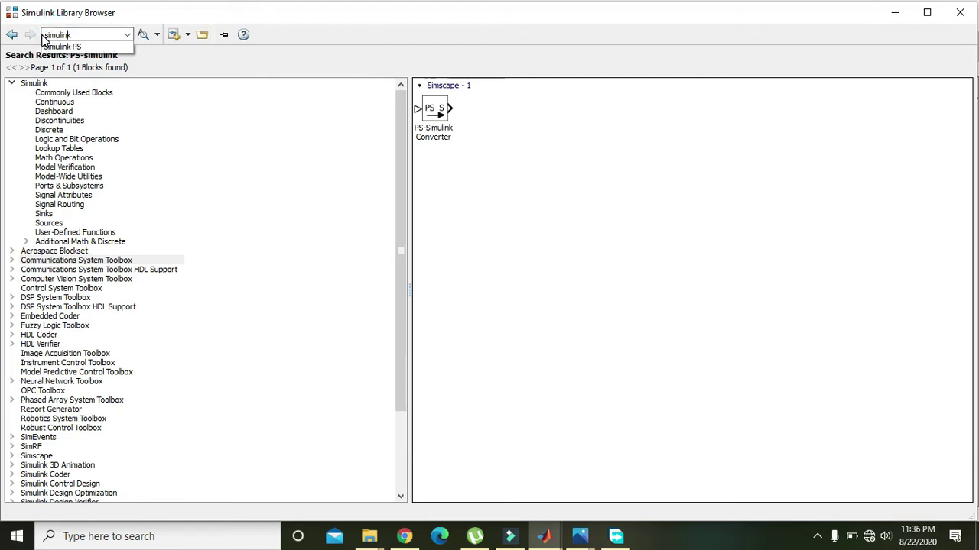
text(-ps)
click(47, 47)
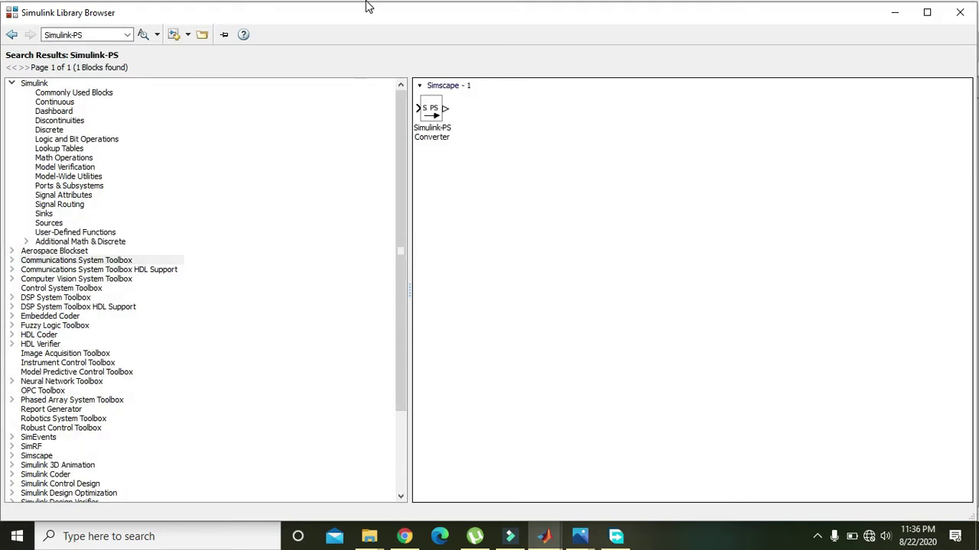
Add the Simulink-PS Converter block to the model.
right_click(430, 110)
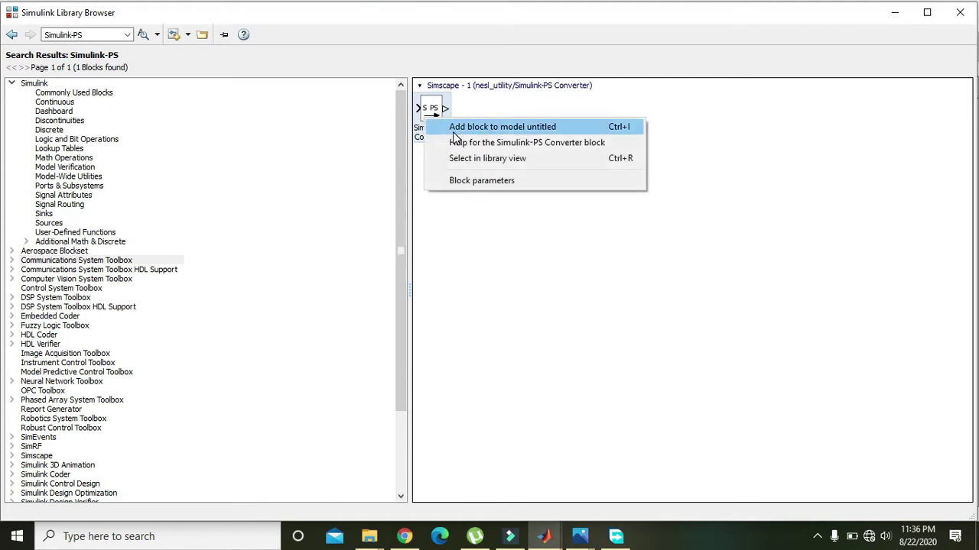
click(454, 132)
Search the block library for "voltage controlled source".
click(91, 32)
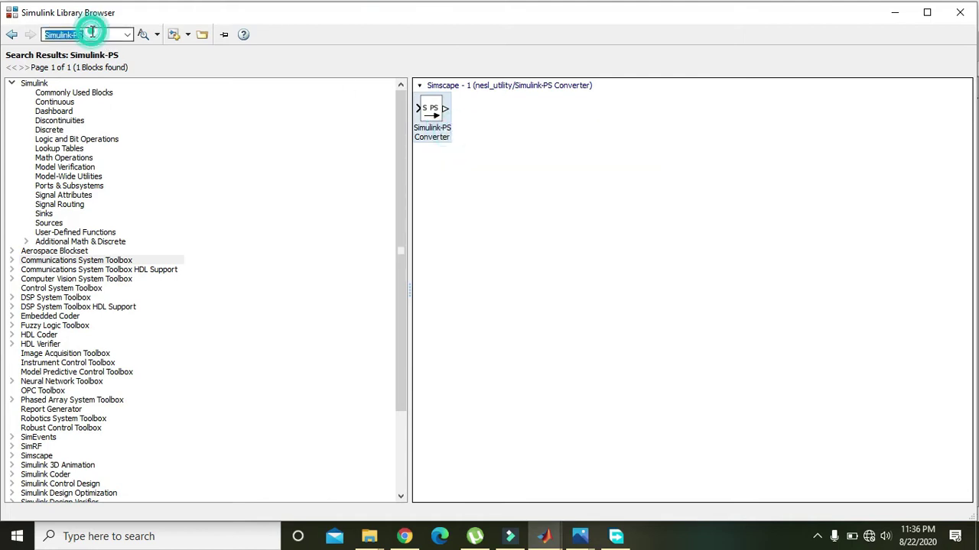
text(vol)
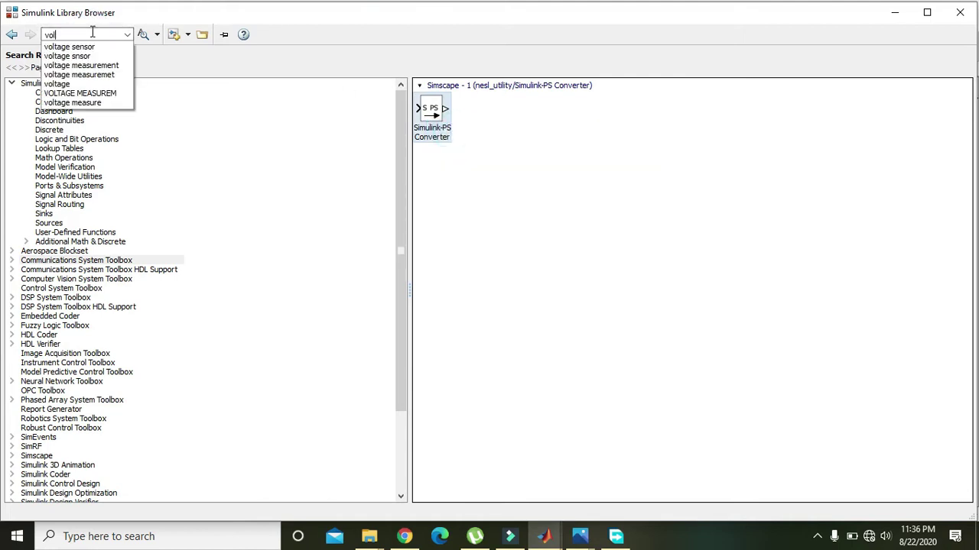
key(BackSpace)
key(BackSpace)
key(BackSpace)
text(voltage cn)
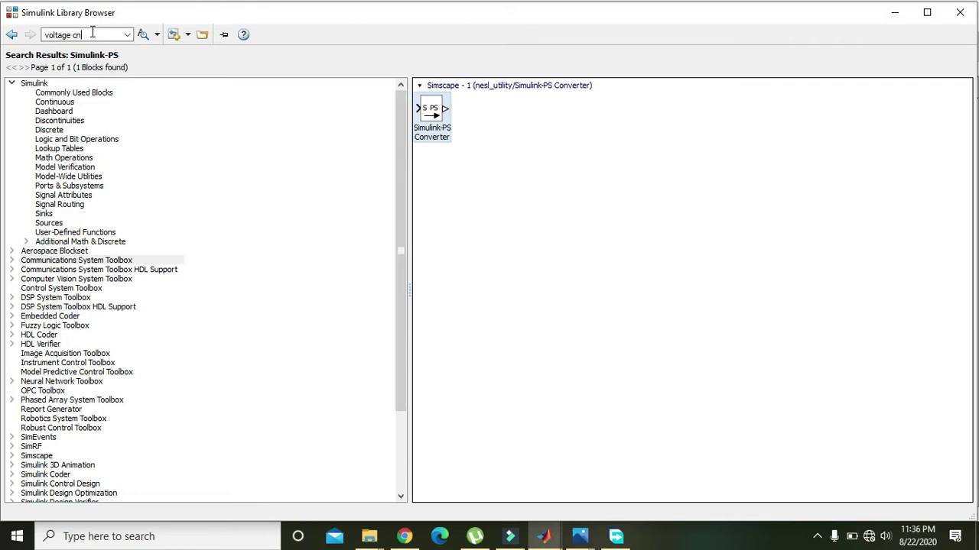
text(trolled source)
key(Return)
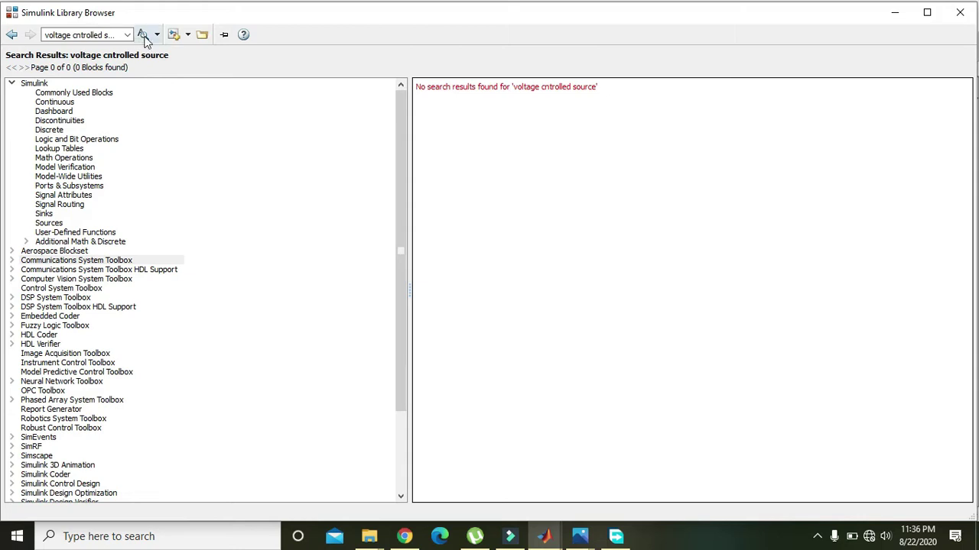
click(90, 34)
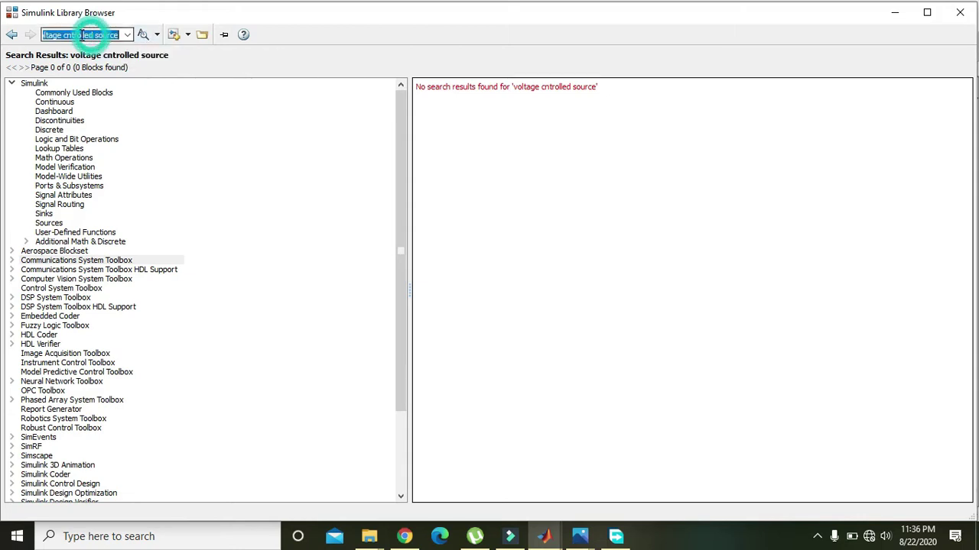
click(69, 34)
text(o)
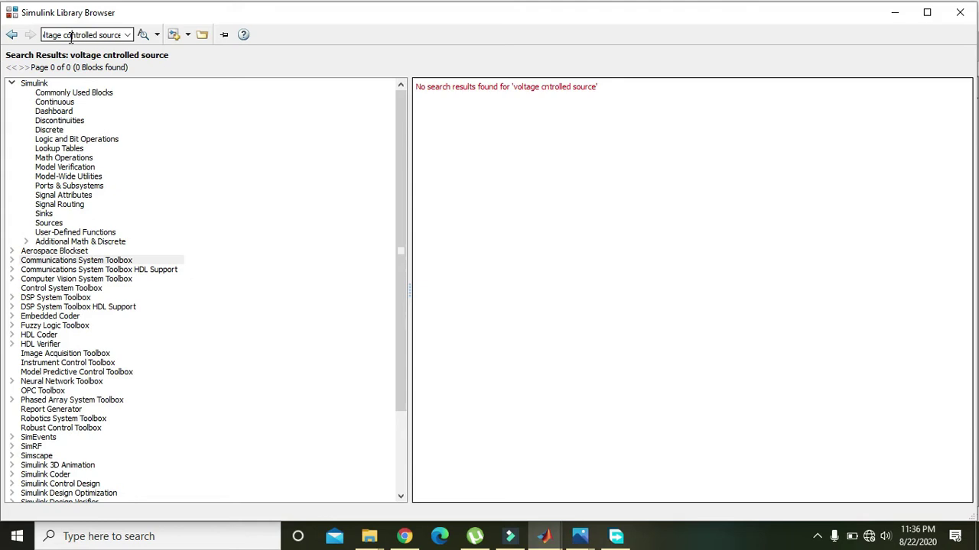
key(Return)
Search the block library for "voltage source" and add the Simscape Controlled Voltage Source block from Electrical Sources to the model.
click(77, 34)
click(107, 34)
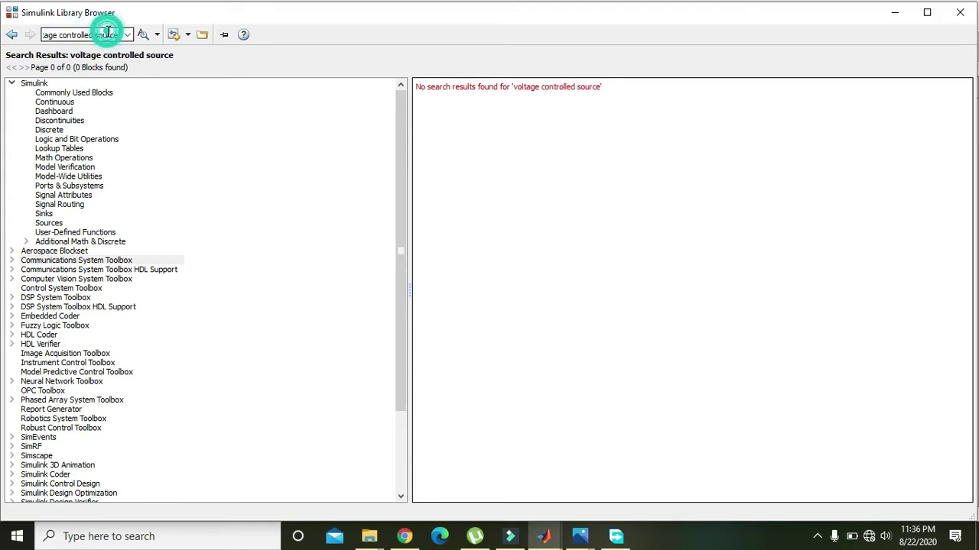
click(105, 35)
click(104, 35)
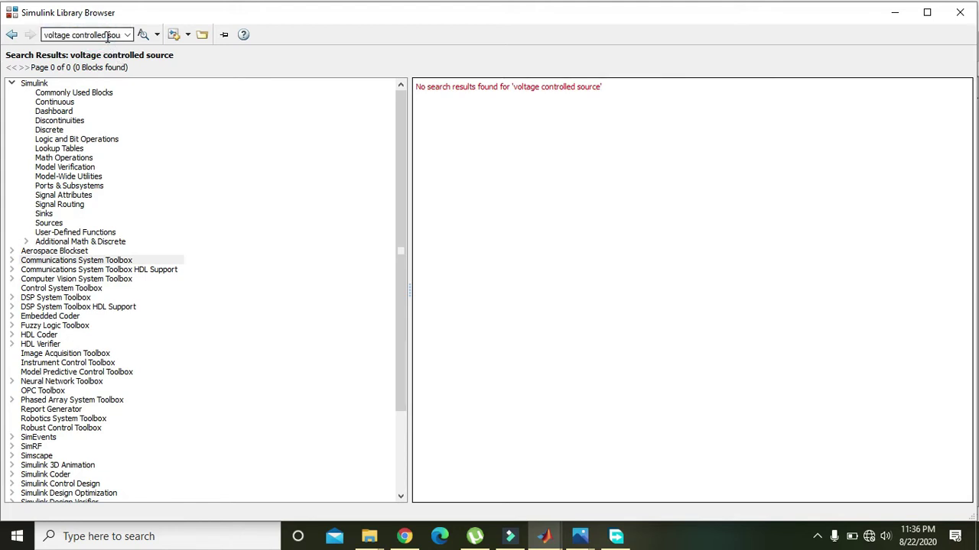
drag(113, 36, 76, 35)
key(BackSpace)
key(Return)
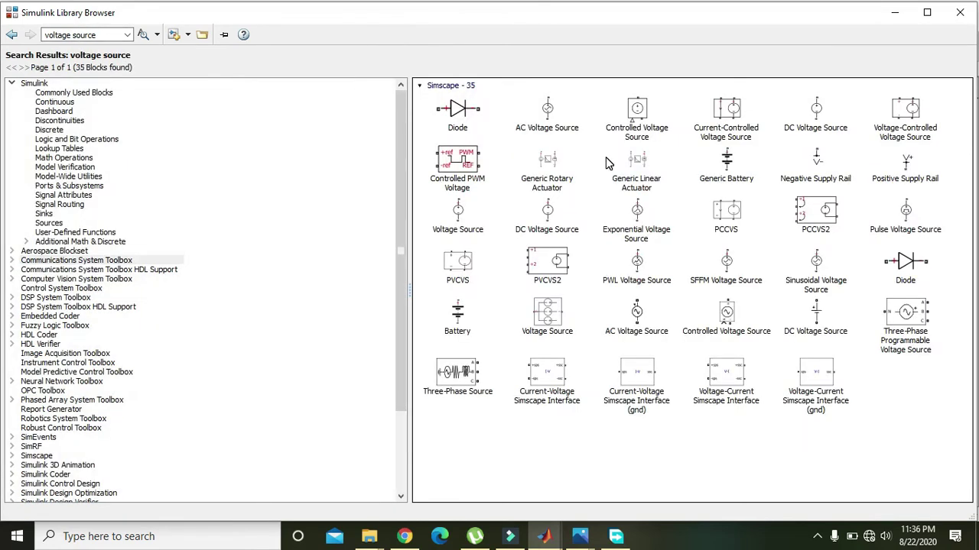
right_click(642, 123)
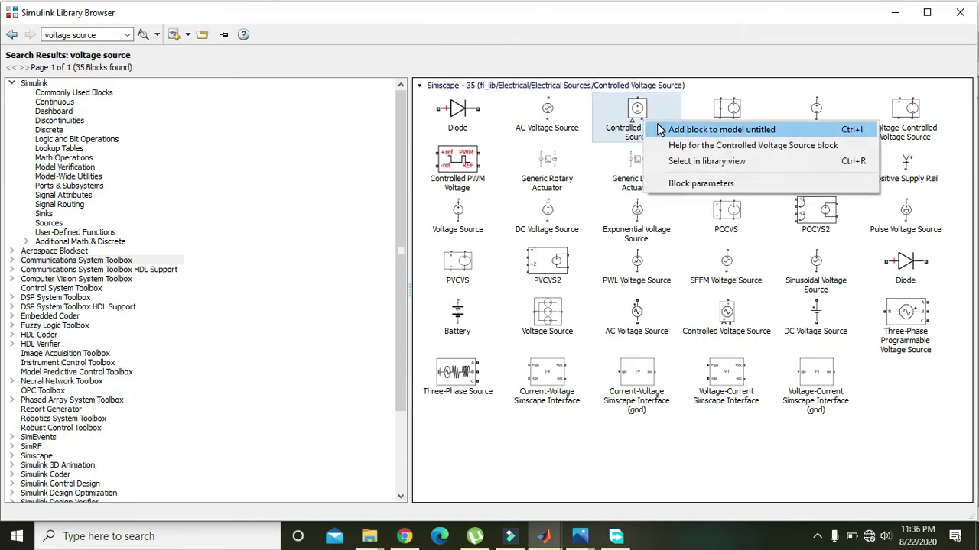
click(659, 130)
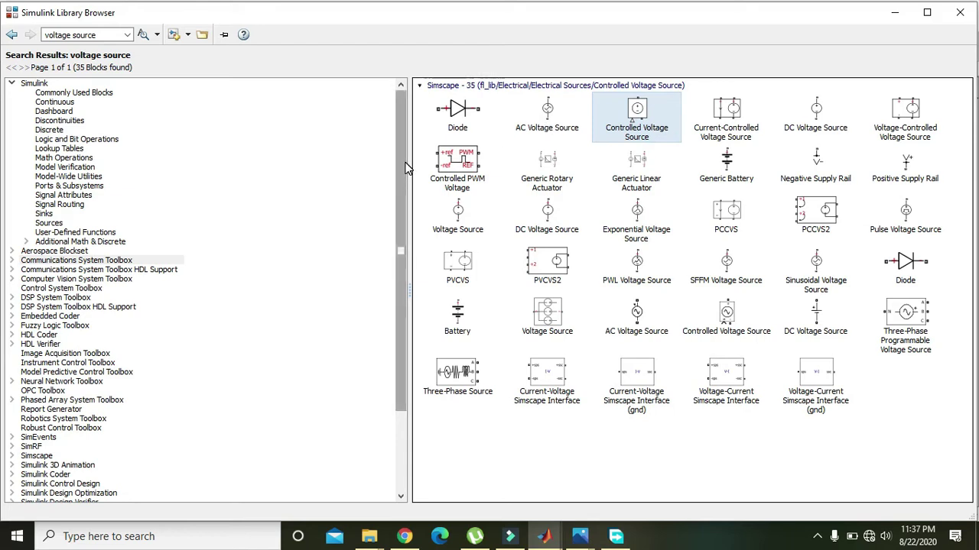
Search the block library for "current sensor" and add the Current Sensor block from Electrical Sensors to the model.
click(102, 35)
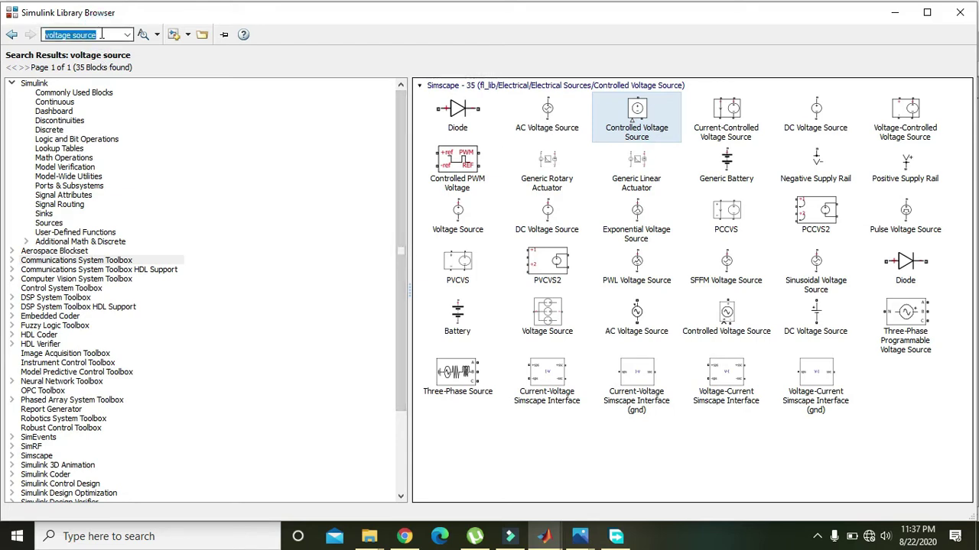
text(current sens)
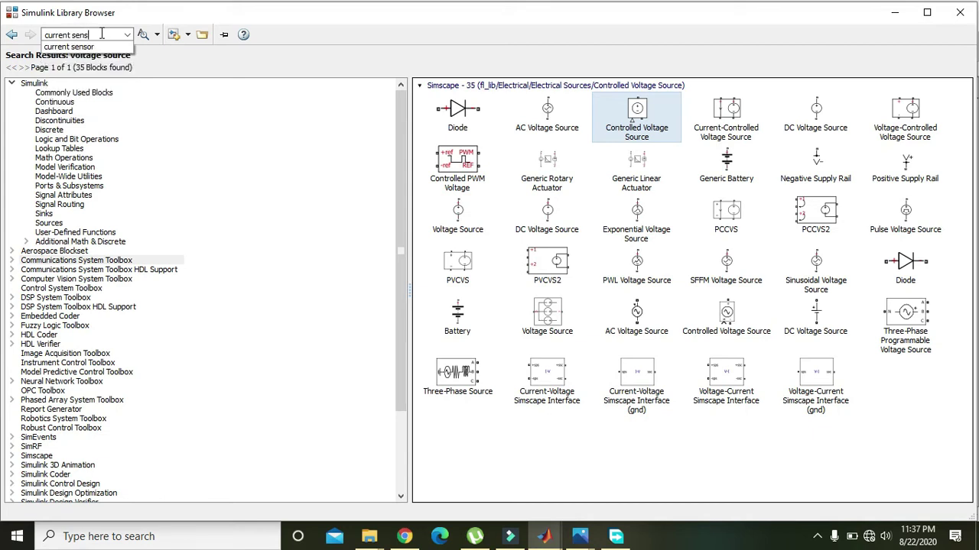
text(or)
key(Return)
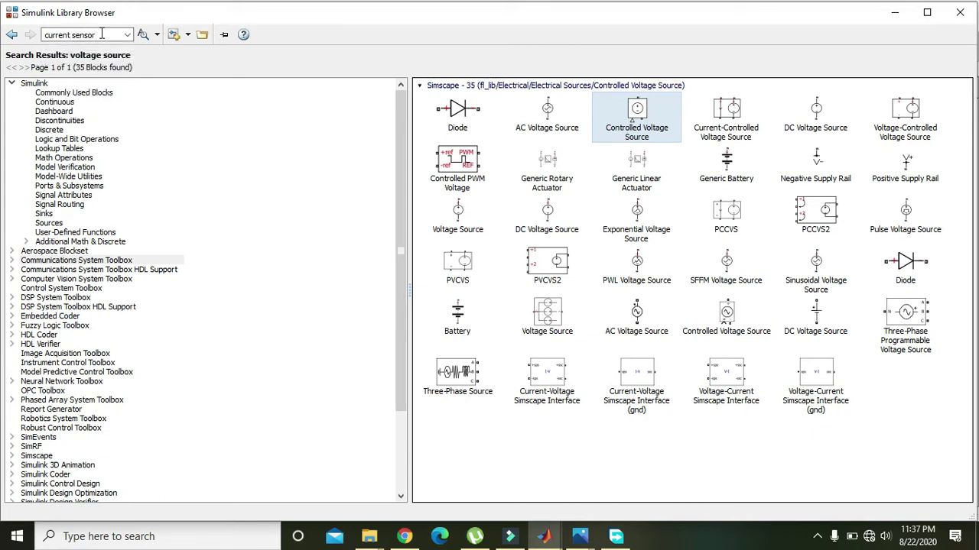
click(144, 34)
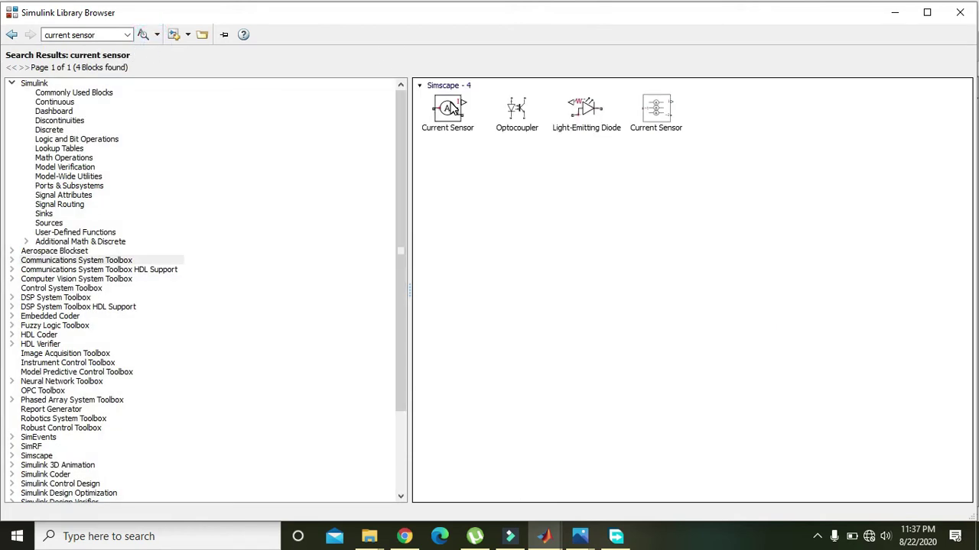
right_click(446, 107)
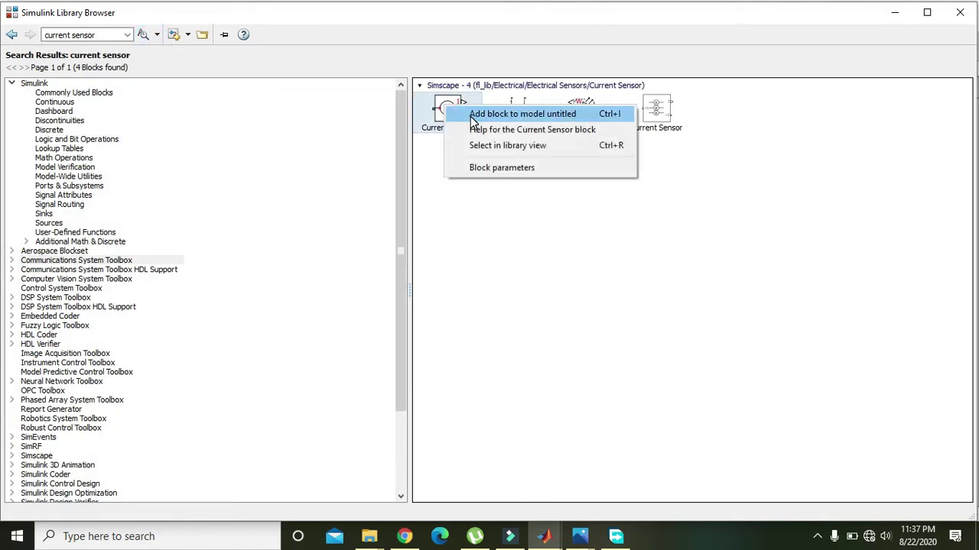
click(472, 116)
Spread the overlapping blocks apart in the model, placing Solver Configuration left of the DC Current Source and the NPN transistor to its upper right.
click(895, 12)
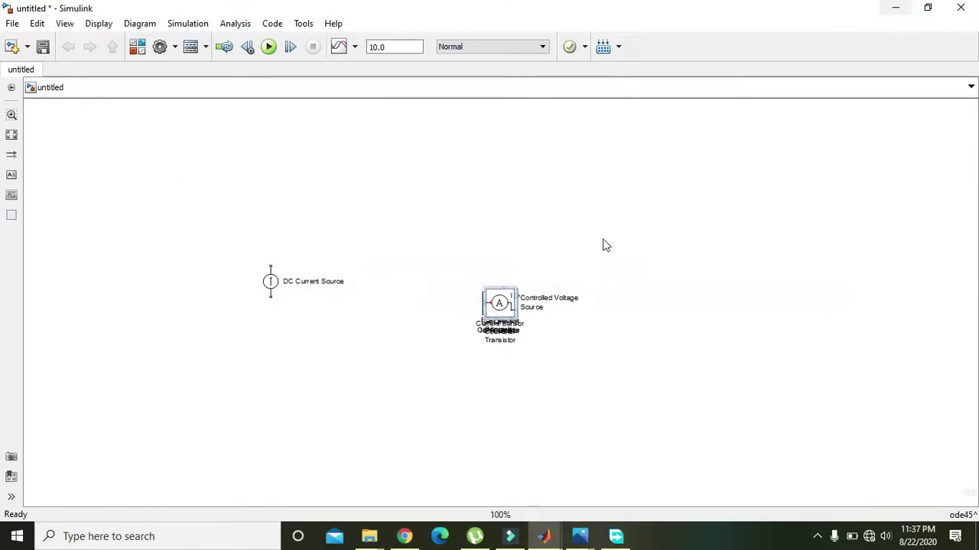
drag(498, 315, 662, 317)
drag(494, 313, 570, 304)
drag(505, 310, 200, 306)
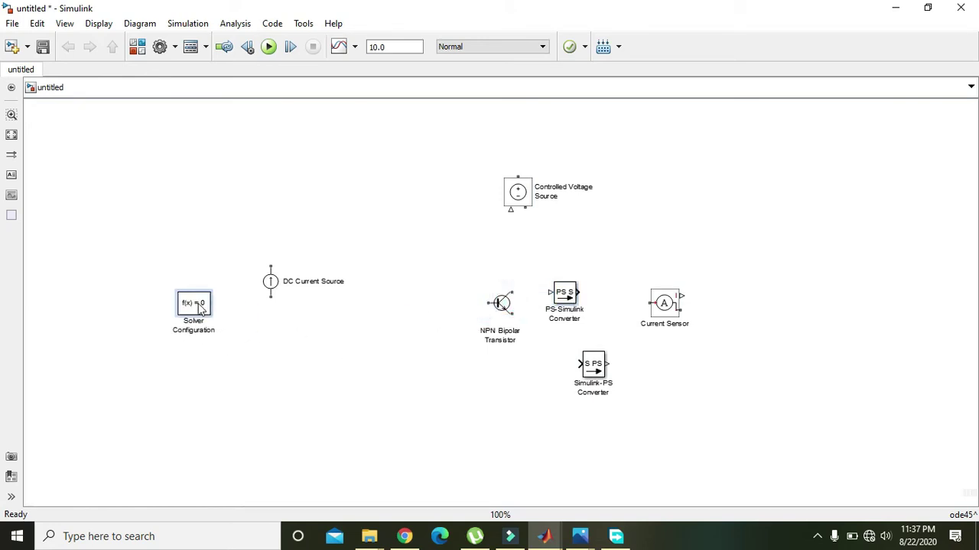
click(502, 304)
drag(503, 304, 376, 190)
click(455, 238)
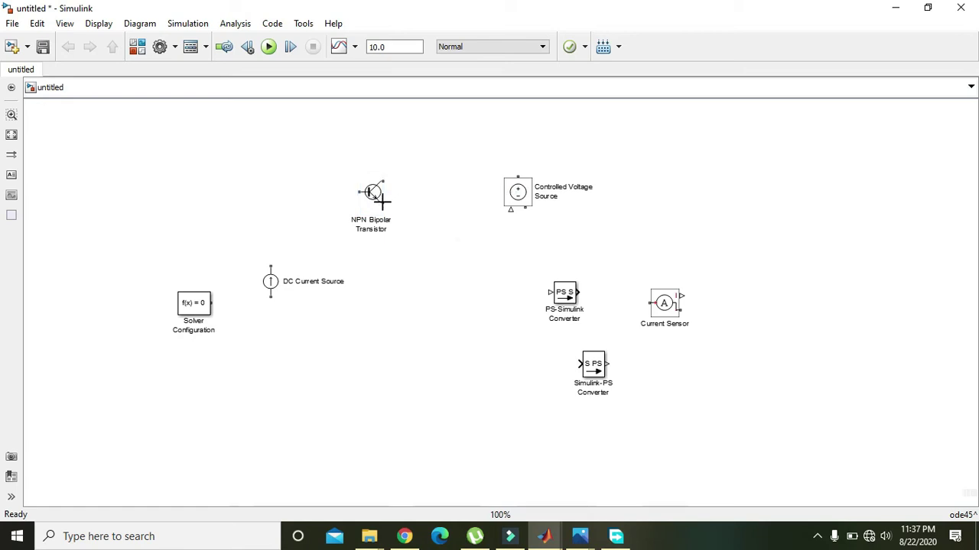
Connect the base of the NPN Bipolar Transistor to the upper terminal of the DC Current Source.
click(381, 199)
drag(356, 193, 272, 265)
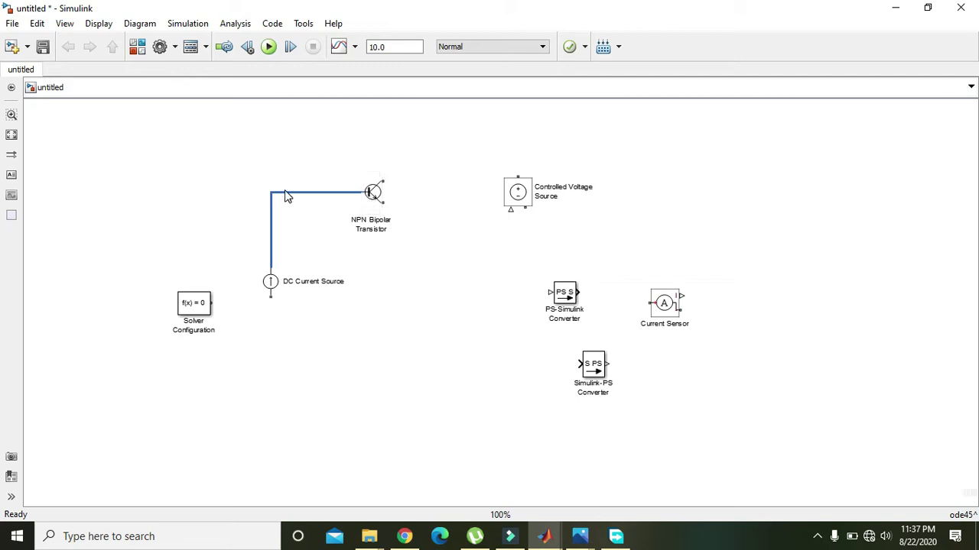
click(270, 284)
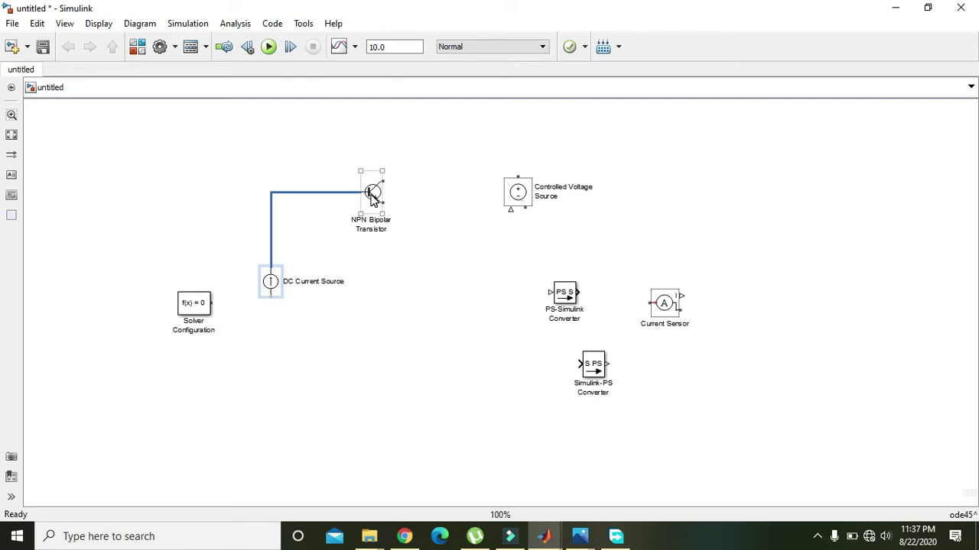
Move the Solver Configuration block up and to the left, and connect it to the lower terminal of the DC Current Source.
drag(192, 302, 264, 296)
click(219, 250)
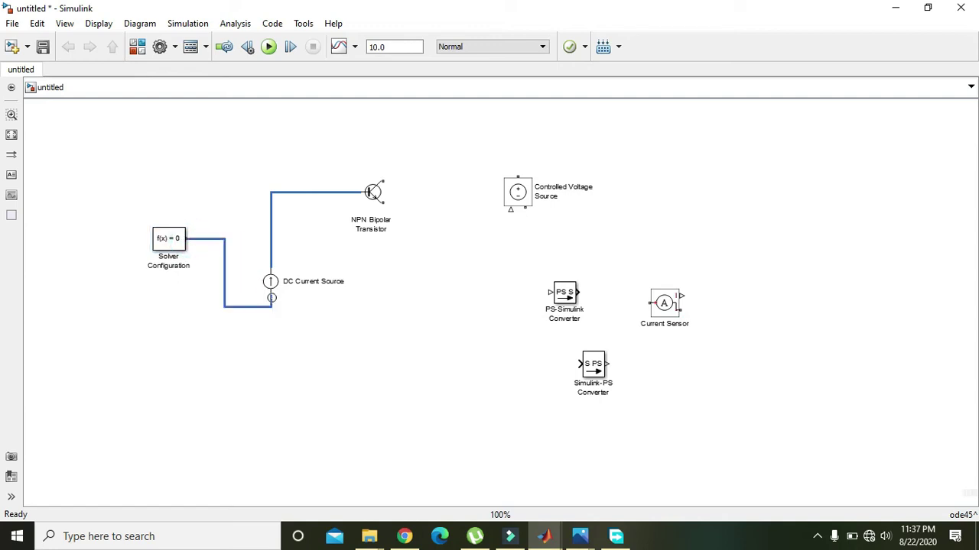
click(159, 239)
click(272, 290)
click(296, 338)
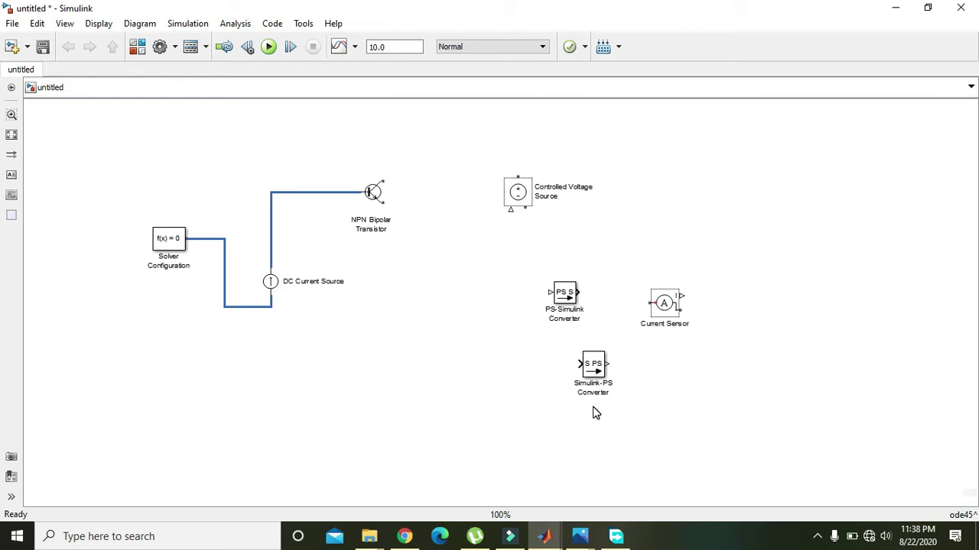
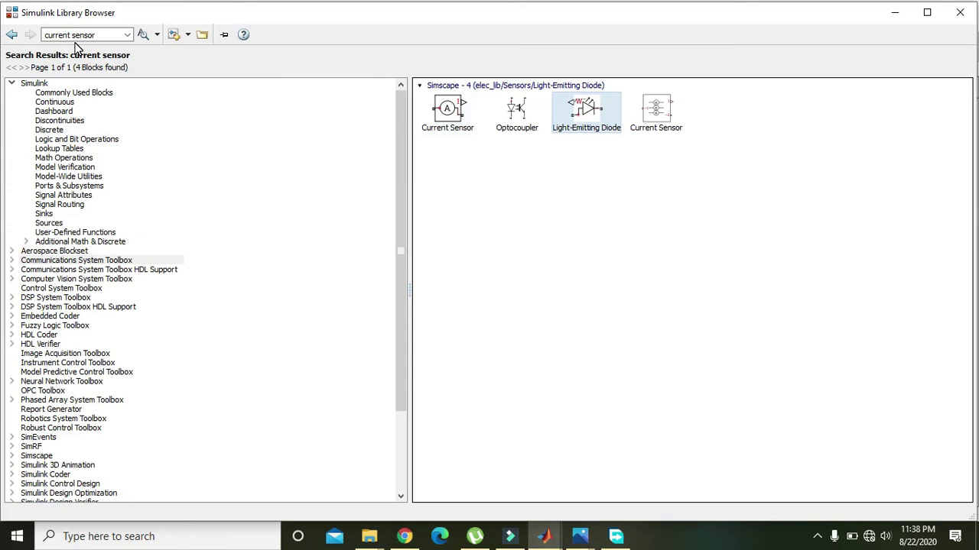
Search the block library for "reference" and look through the matching blocks.
key(Return)
click(99, 34)
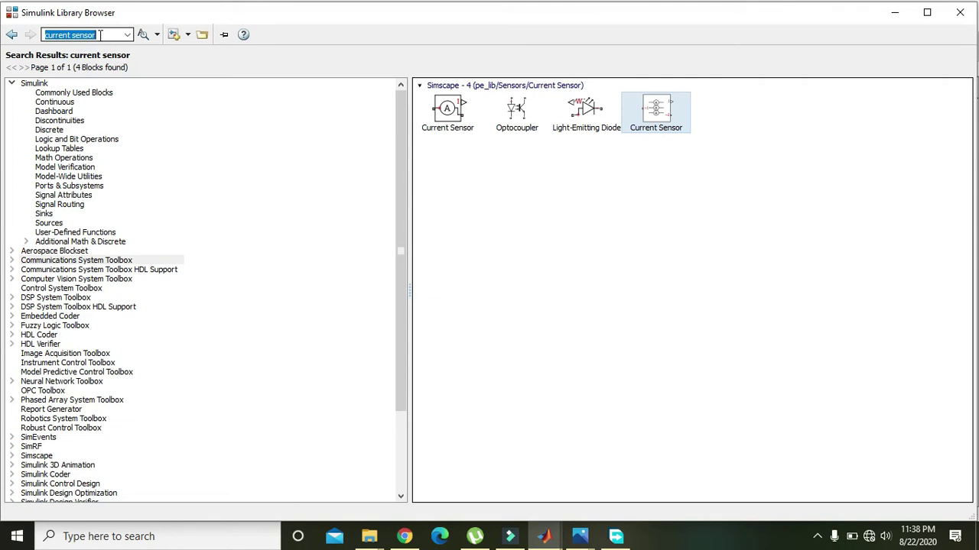
text(ref)
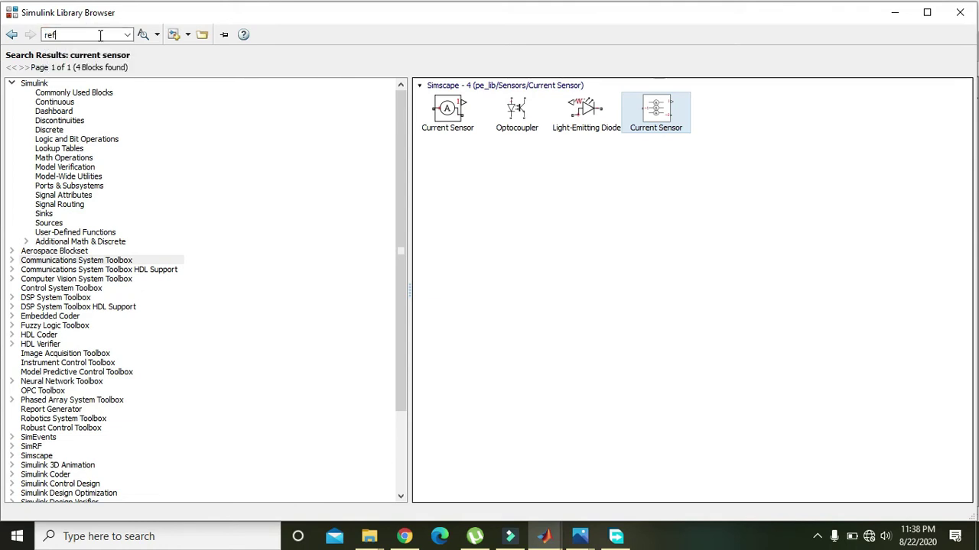
text(rence)
key(Return)
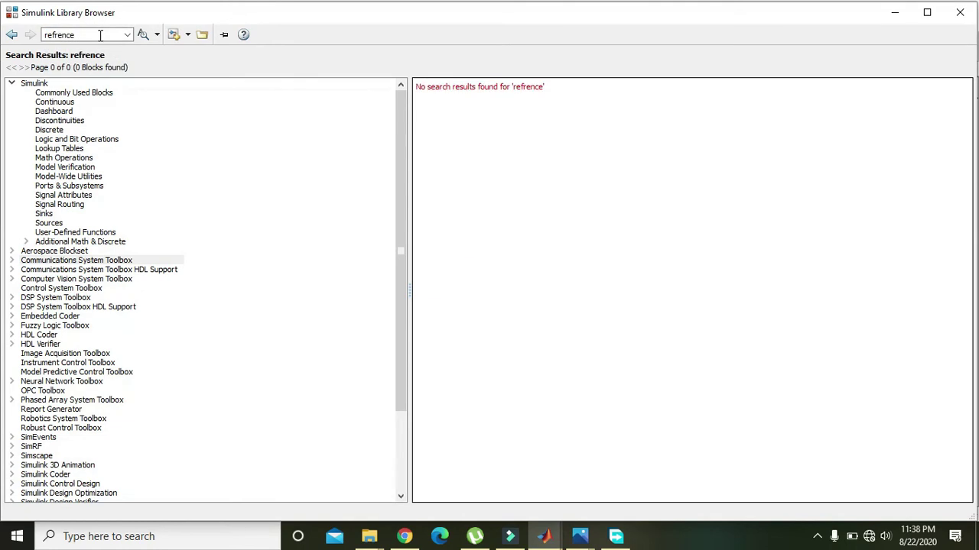
double_click(67, 32)
click(56, 35)
text(e)
key(Return)
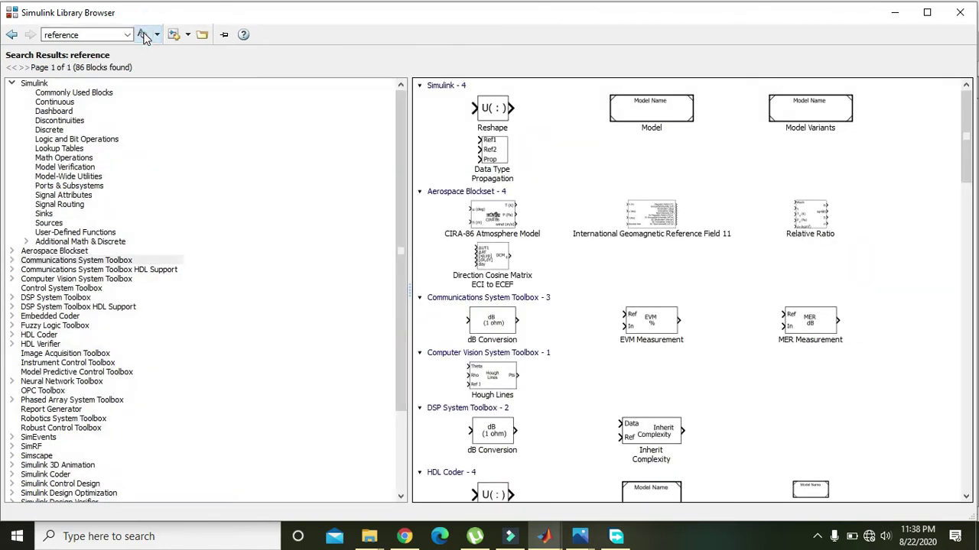
click(143, 35)
drag(965, 141, 943, 203)
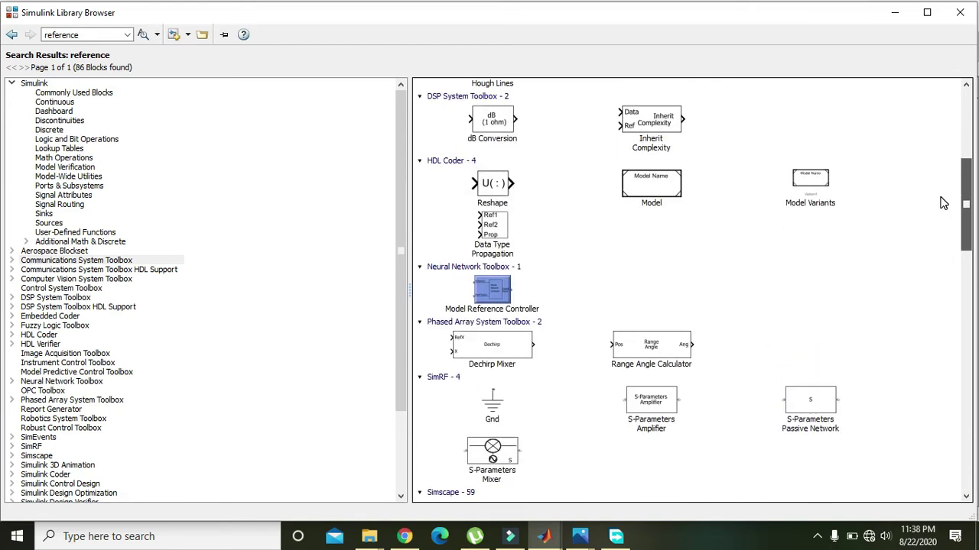
Search the block library for "ground" and add the Simscape Electrical Reference block to the model.
double_click(46, 35)
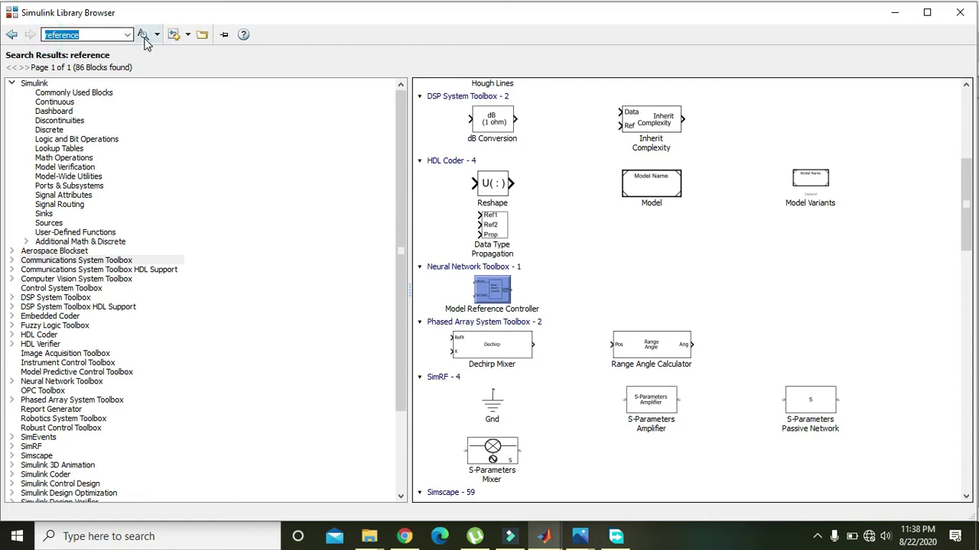
key(BackSpace)
text(ground)
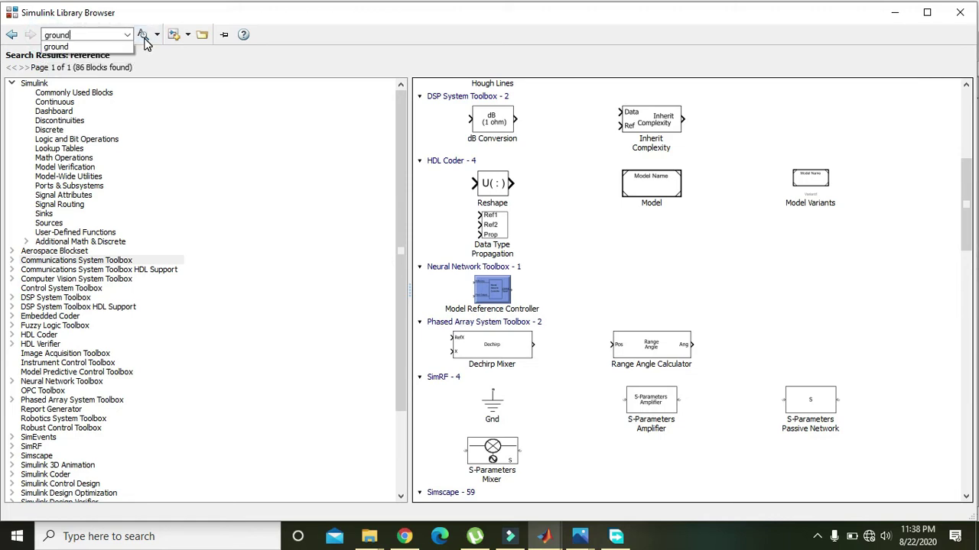
click(145, 38)
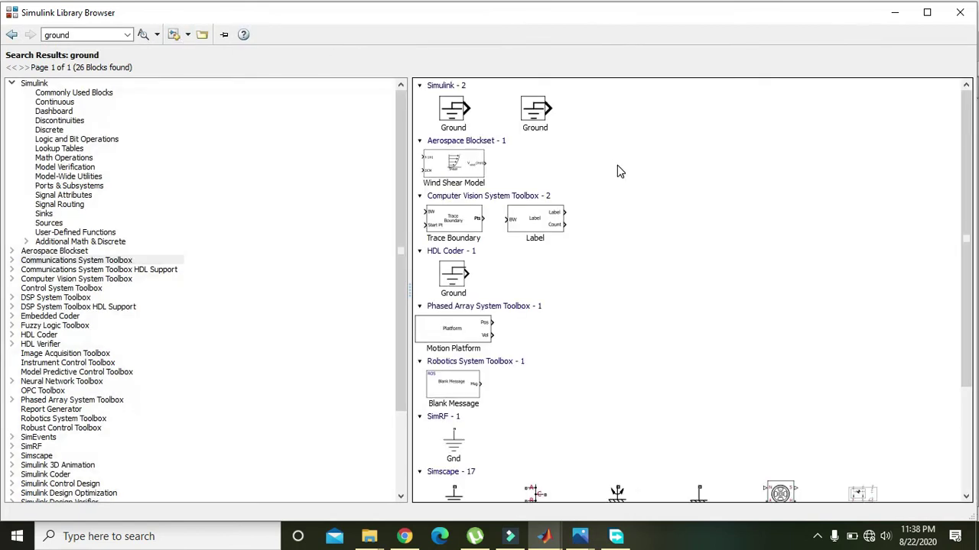
drag(966, 122, 973, 275)
click(456, 356)
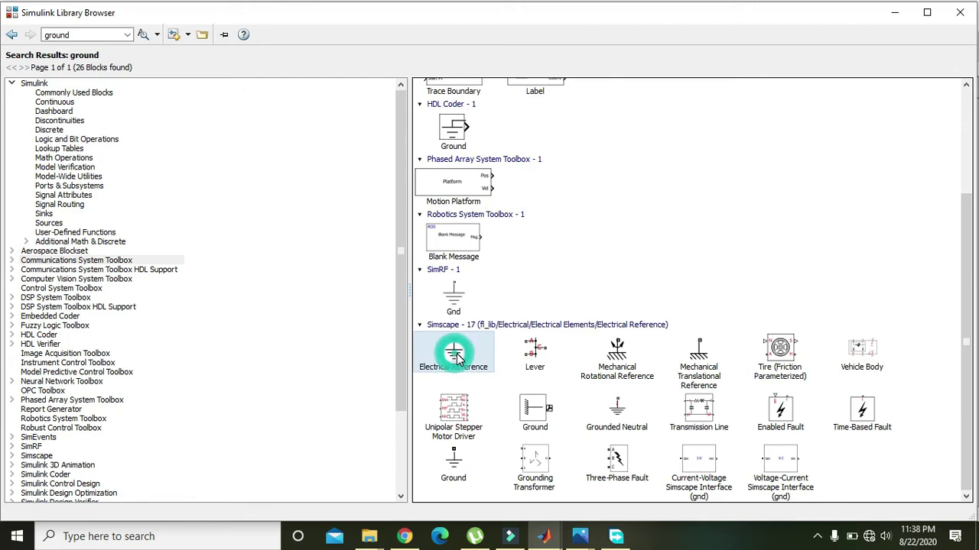
right_click(481, 358)
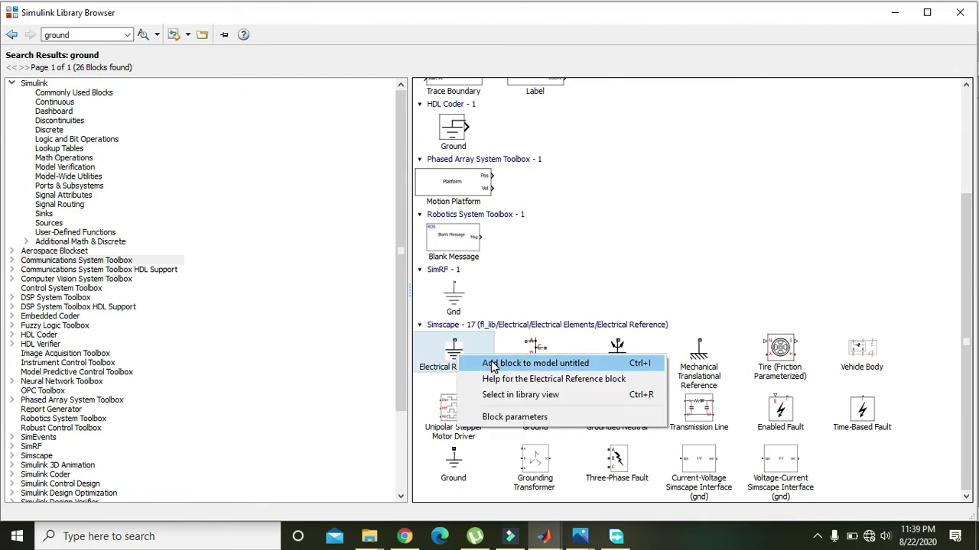
click(493, 364)
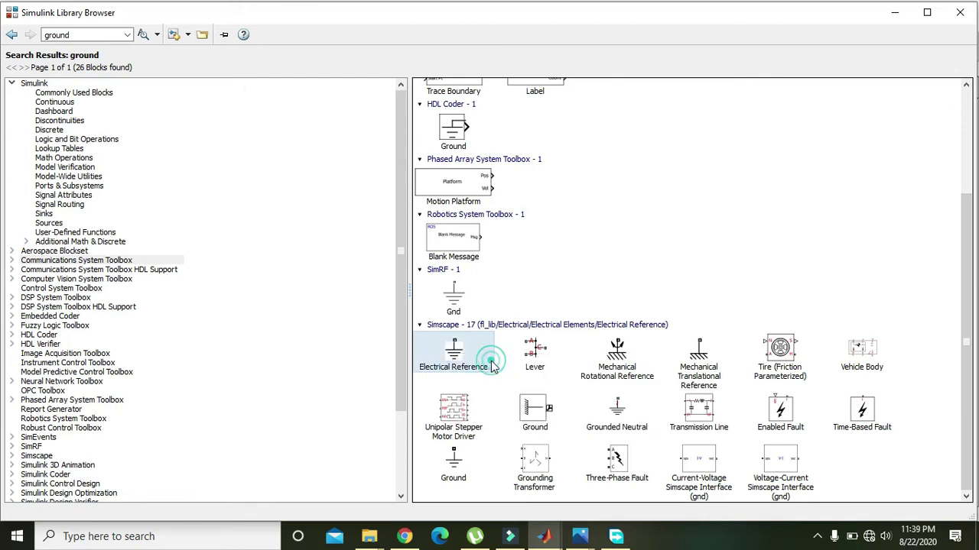
click(895, 12)
Place the Electrical Reference block below the DC Current Source and connect it straight up to the wire joining the Solver Configuration and the source.
click(446, 328)
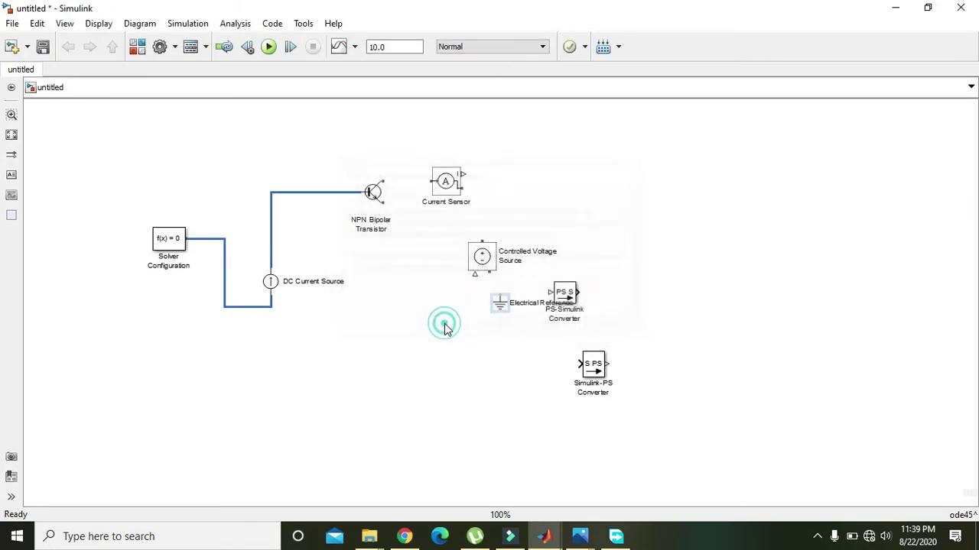
drag(498, 305, 252, 328)
click(296, 384)
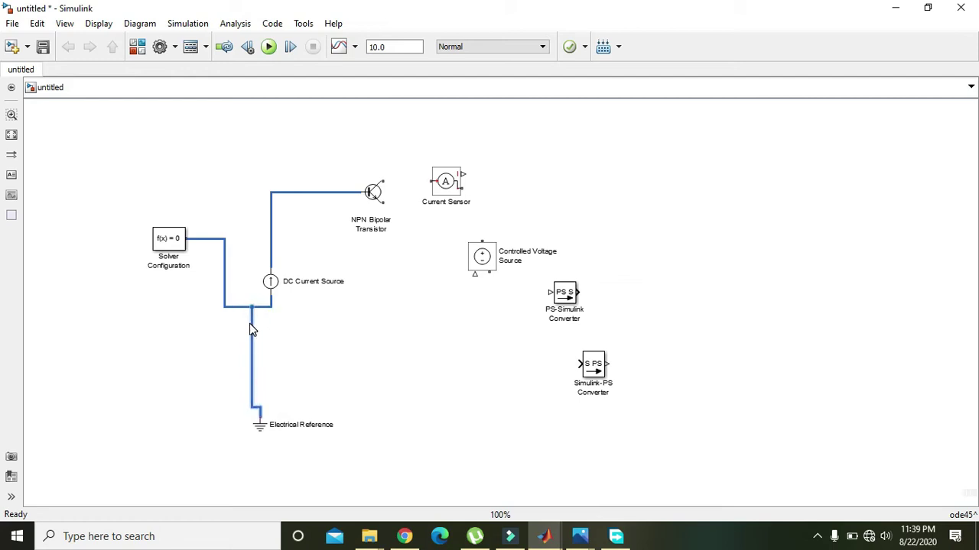
drag(263, 426, 252, 431)
click(449, 398)
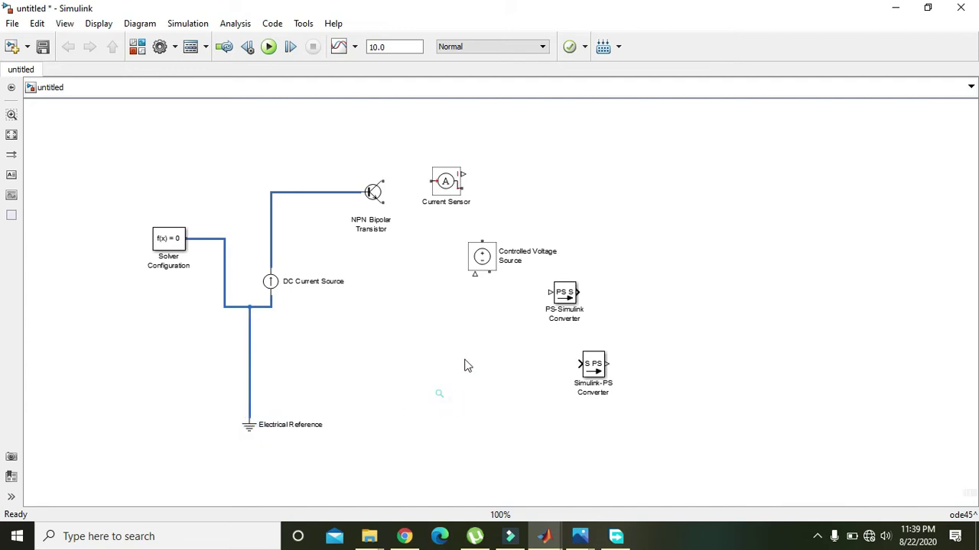
Move the PS-Simulink Converter right of the Current Sensor, align the Simulink-PS Converter beneath it, and shift the Controlled Voltage Source slightly left.
click(486, 262)
mouse_move(486, 265)
mouse_down()
mouse_move(490, 255)
mouse_move(502, 262)
mouse_up()
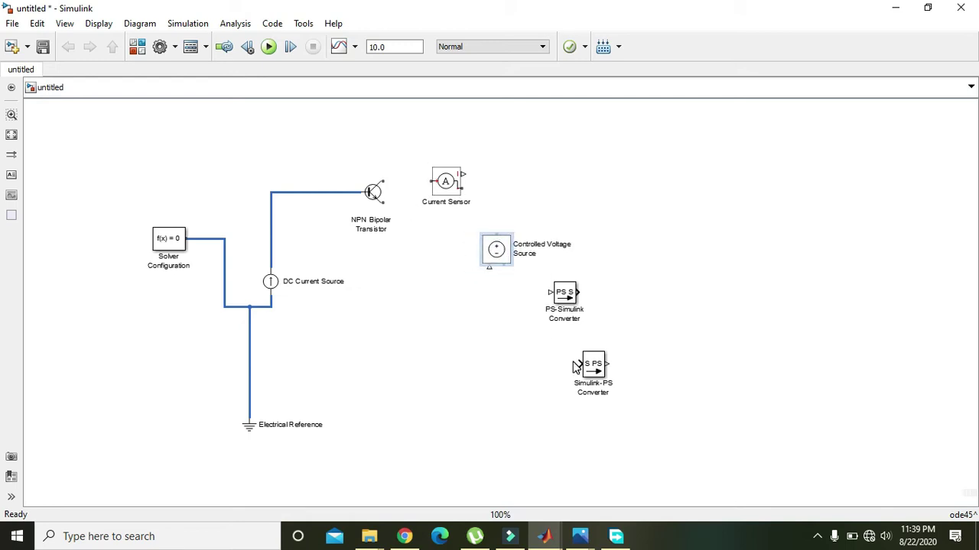
drag(566, 298, 564, 183)
drag(591, 380, 563, 380)
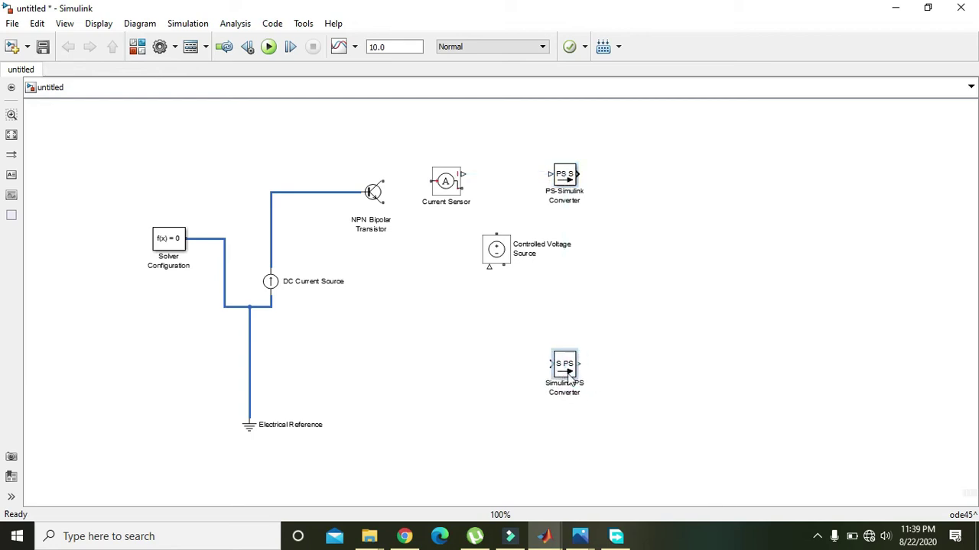
click(642, 372)
click(506, 266)
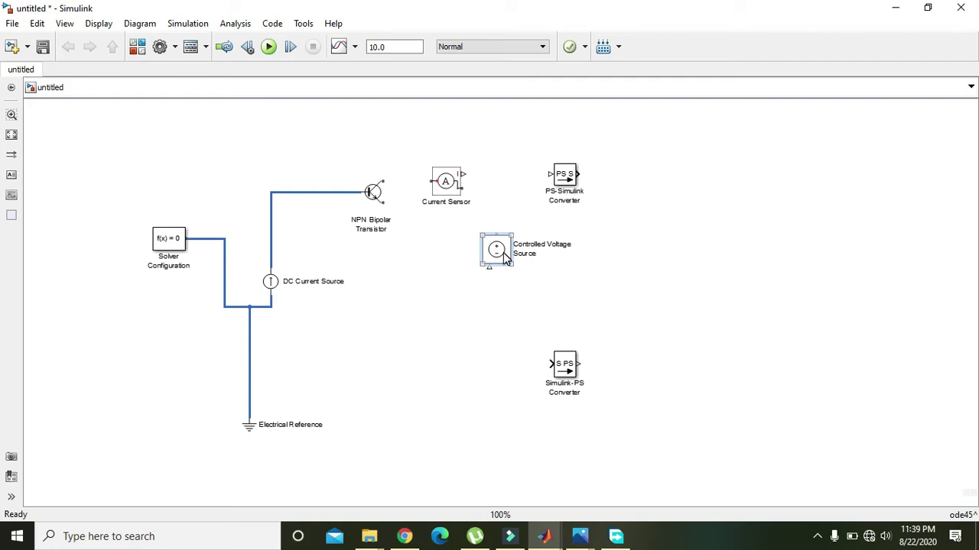
drag(504, 258, 474, 265)
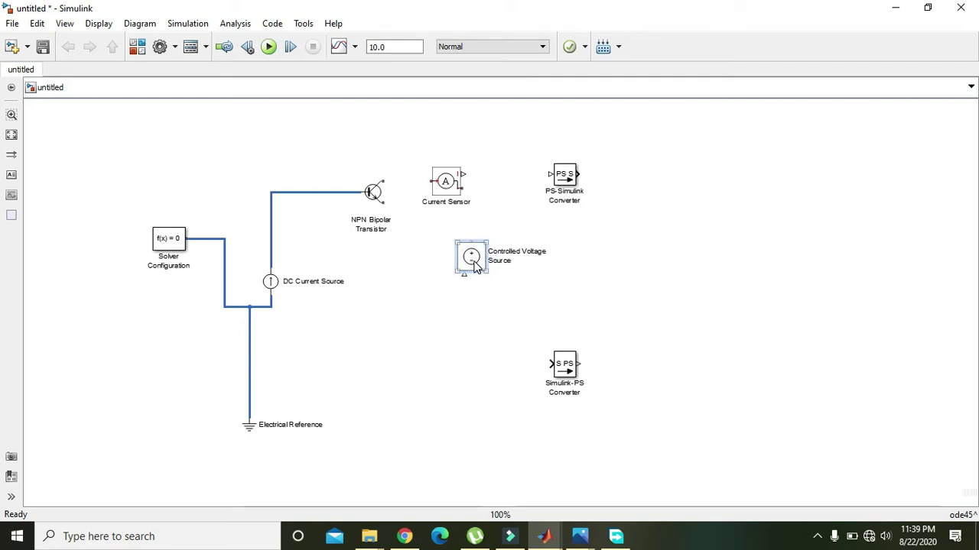
click(343, 158)
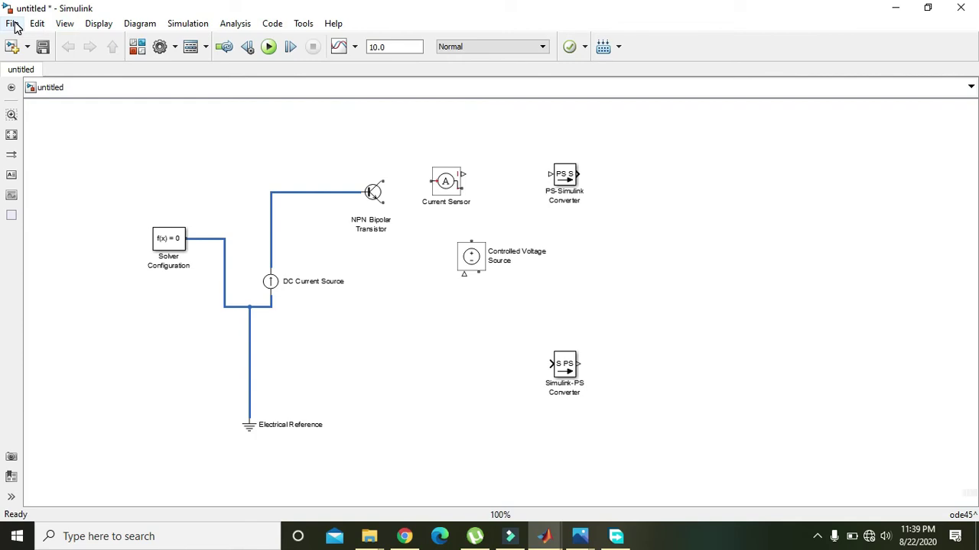
Search the block library for a sine source using "sin wave" and "sinwave".
click(66, 24)
click(84, 37)
double_click(90, 35)
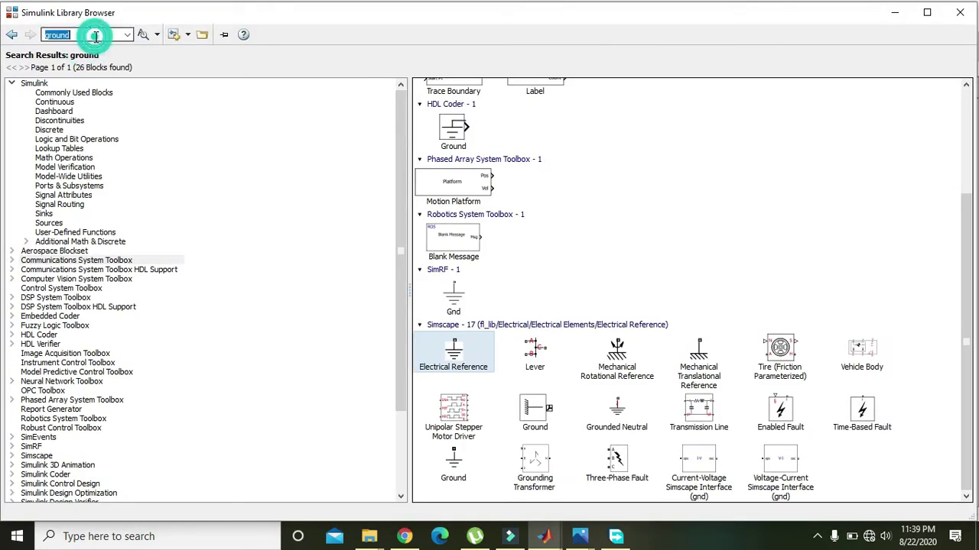
text(sin)
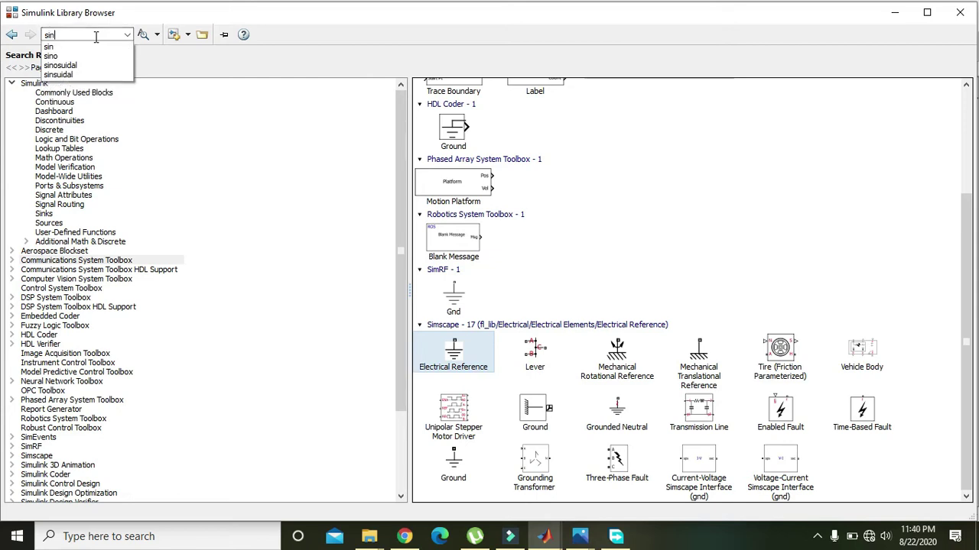
text( ave)
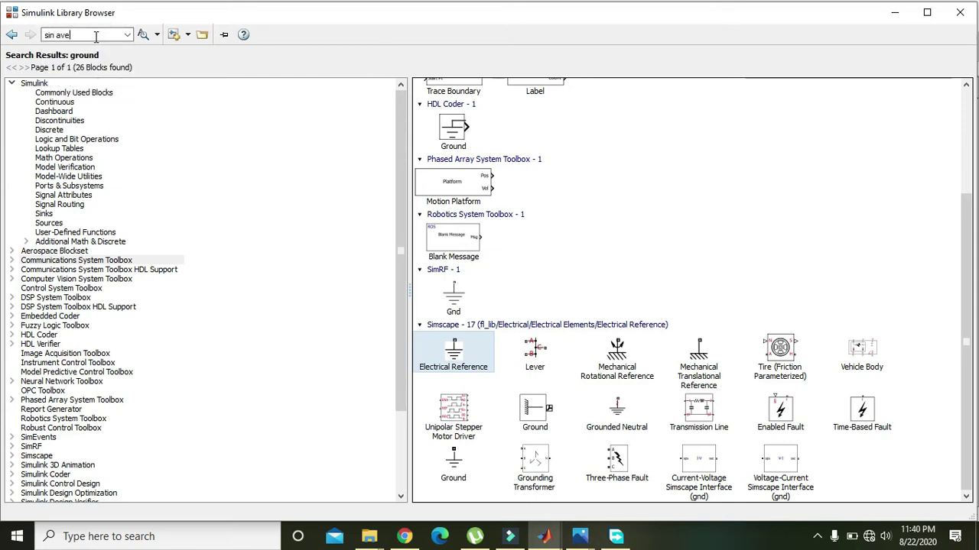
key(Return)
click(93, 34)
click(59, 33)
text(w)
key(Return)
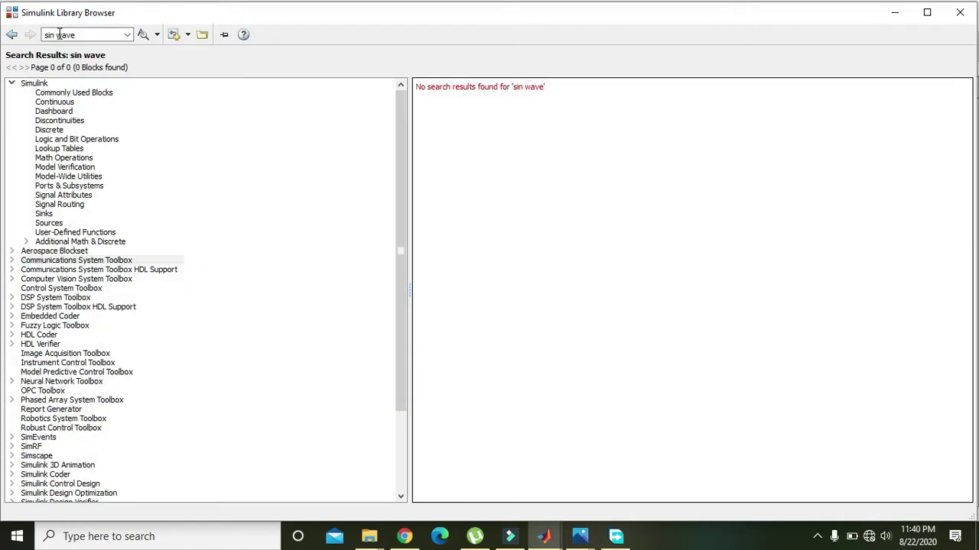
click(59, 34)
click(60, 36)
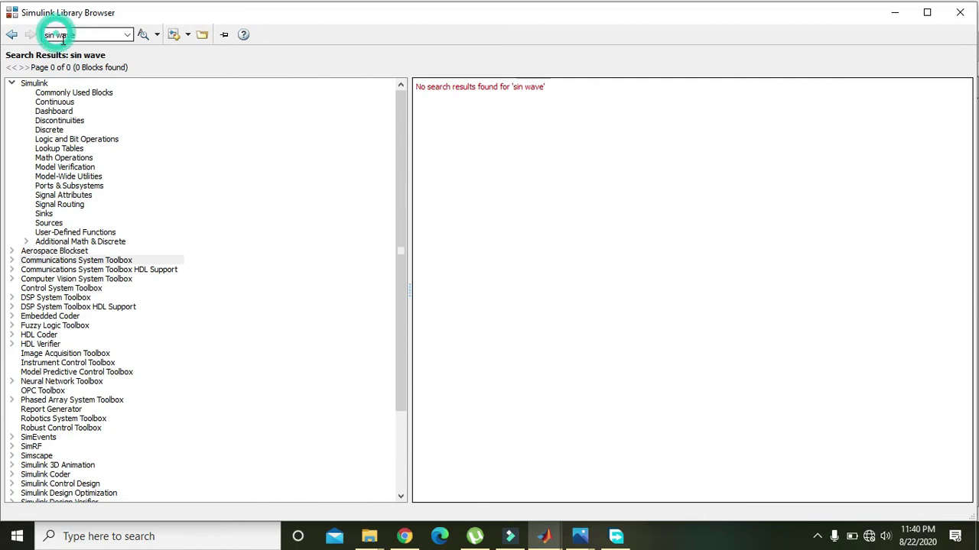
key(BackSpace)
key(Return)
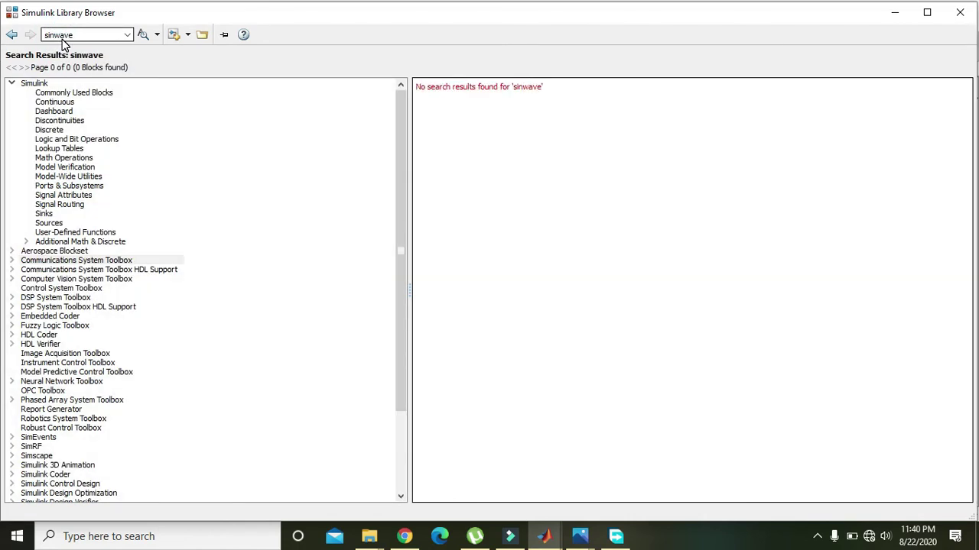
Search the block library for "sin" and add the Simulink Sine Wave source block to the model.
click(57, 34)
click(113, 36)
key(BackSpace)
key(BackSpace)
key(BackSpace)
key(BackSpace)
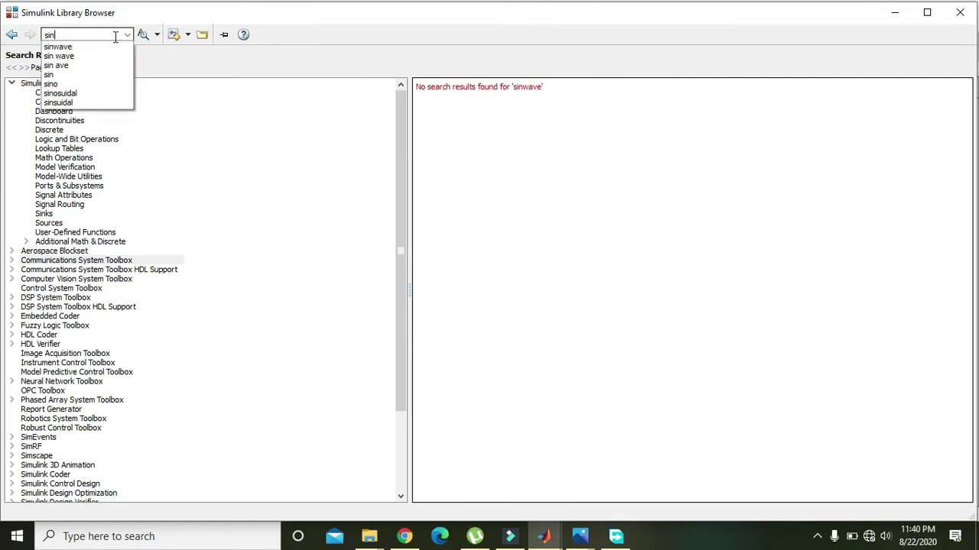
key(Return)
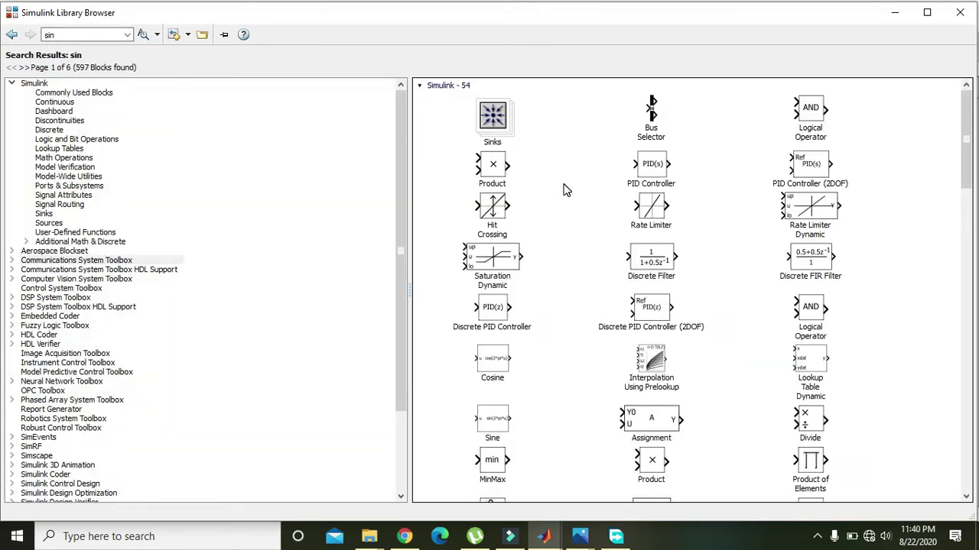
drag(967, 140, 968, 200)
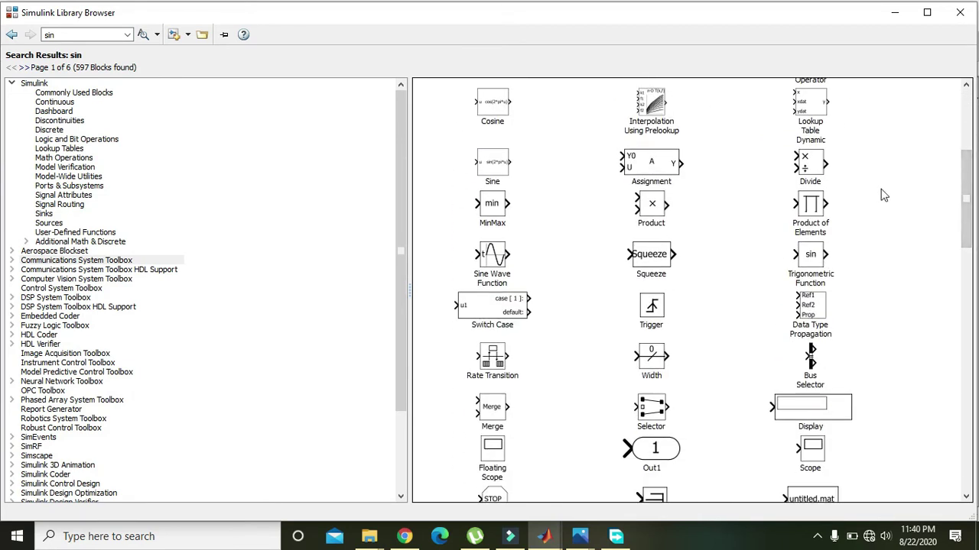
drag(968, 218, 969, 264)
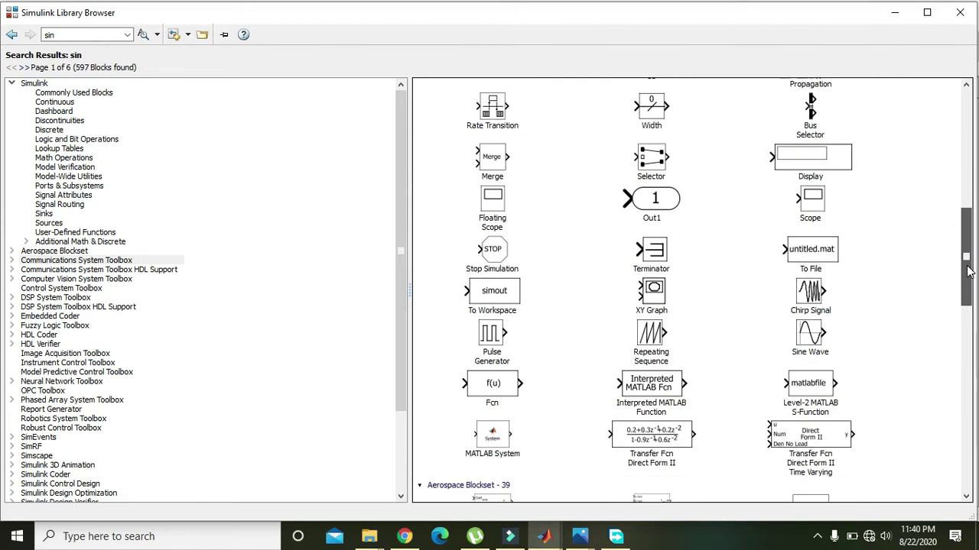
right_click(813, 346)
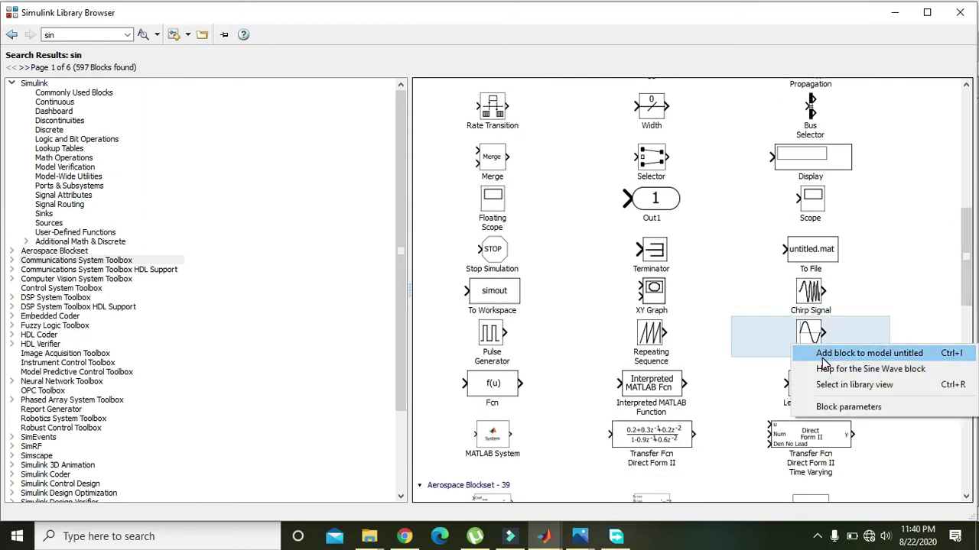
click(822, 352)
click(895, 14)
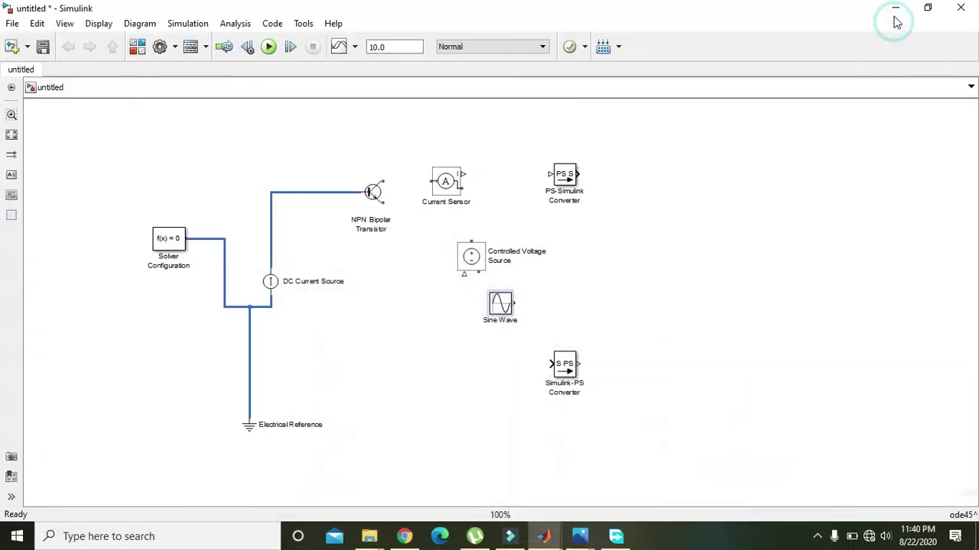
Flip the Simulink-PS Converter block so its output faces left, and place it directly below the PS-Simulink Converter.
drag(570, 370, 549, 359)
right_click(548, 359)
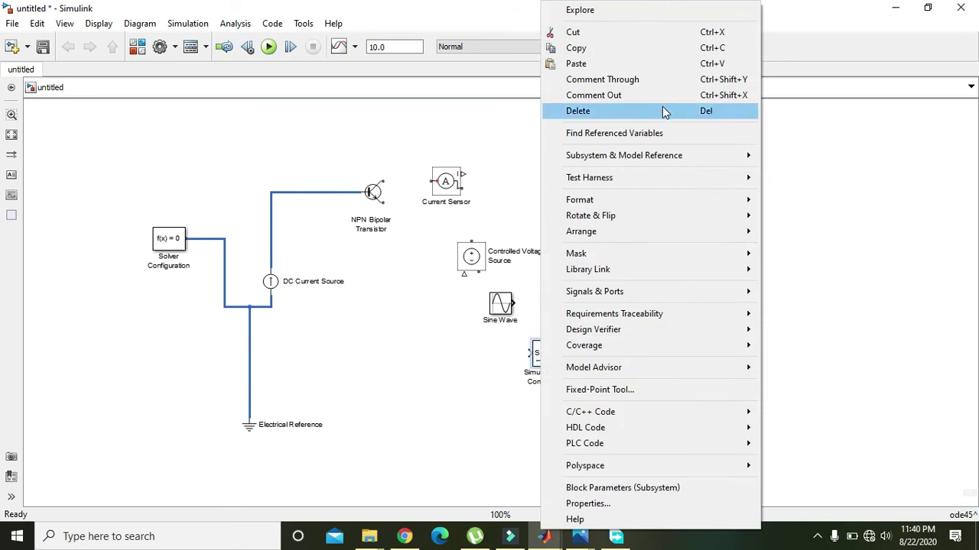
mouse_move(666, 220)
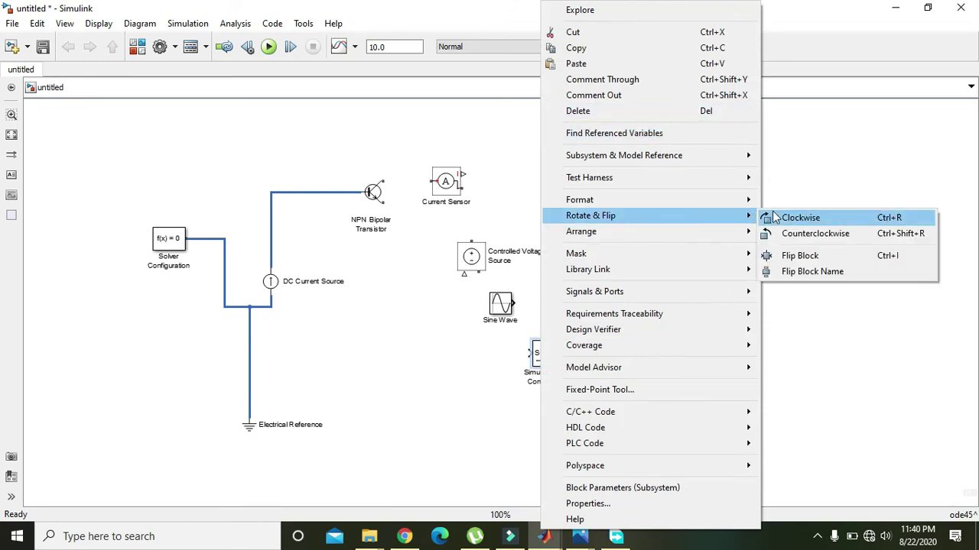
click(823, 256)
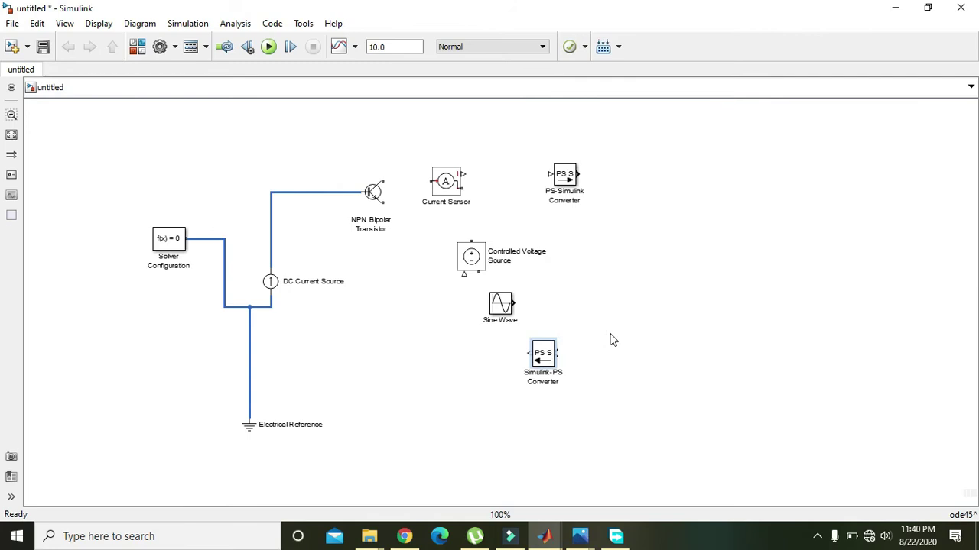
click(634, 342)
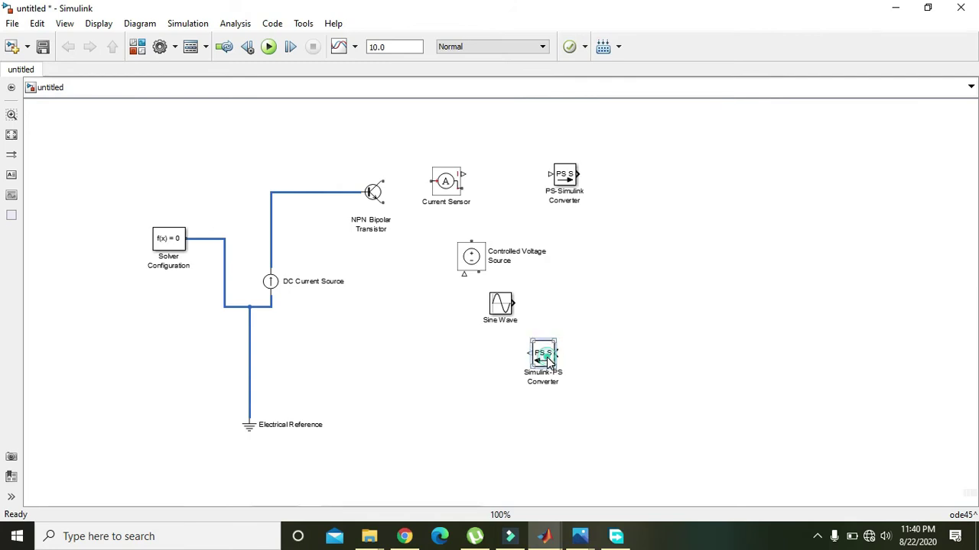
drag(547, 363, 569, 303)
Move the Sine Wave block to the lower right of the other blocks and flip it so its output faces left.
drag(500, 307, 749, 387)
right_click(750, 387)
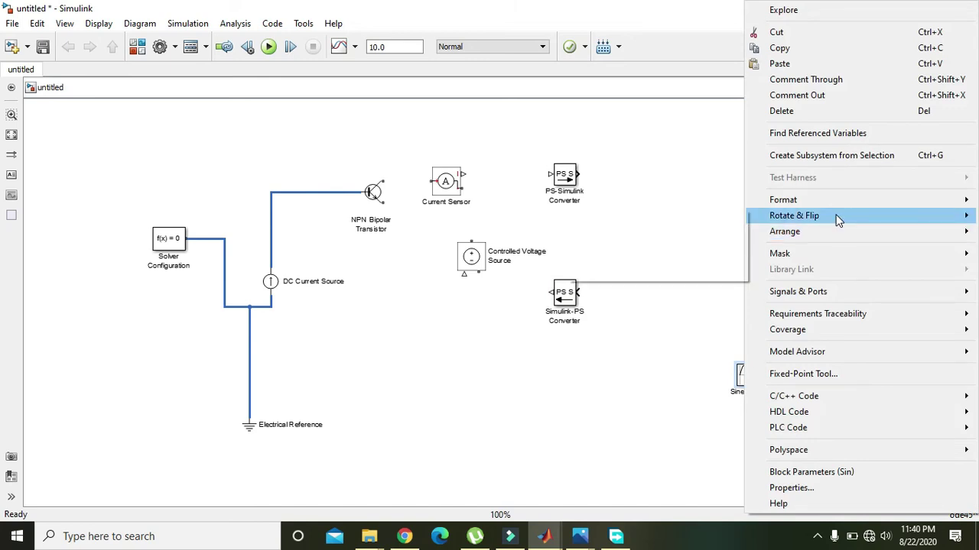
mouse_move(838, 218)
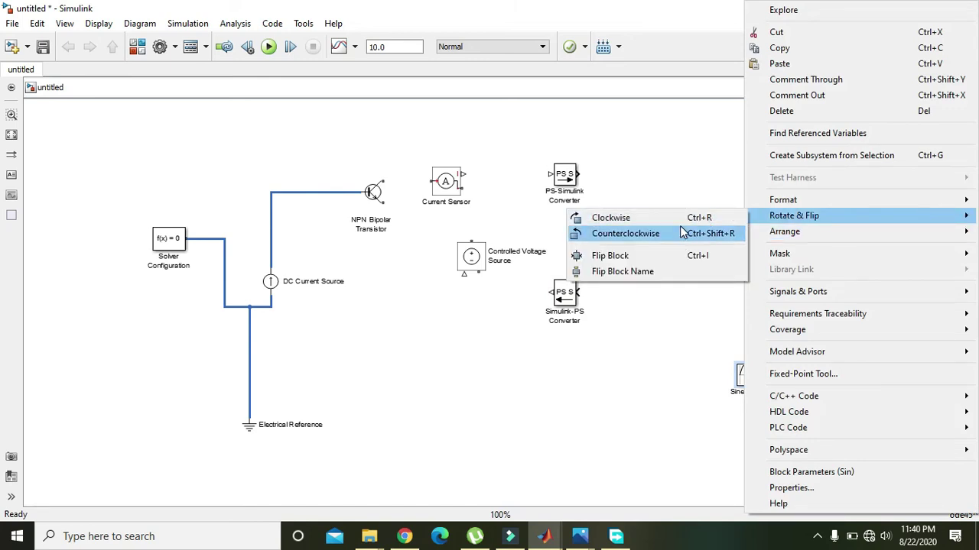
click(674, 254)
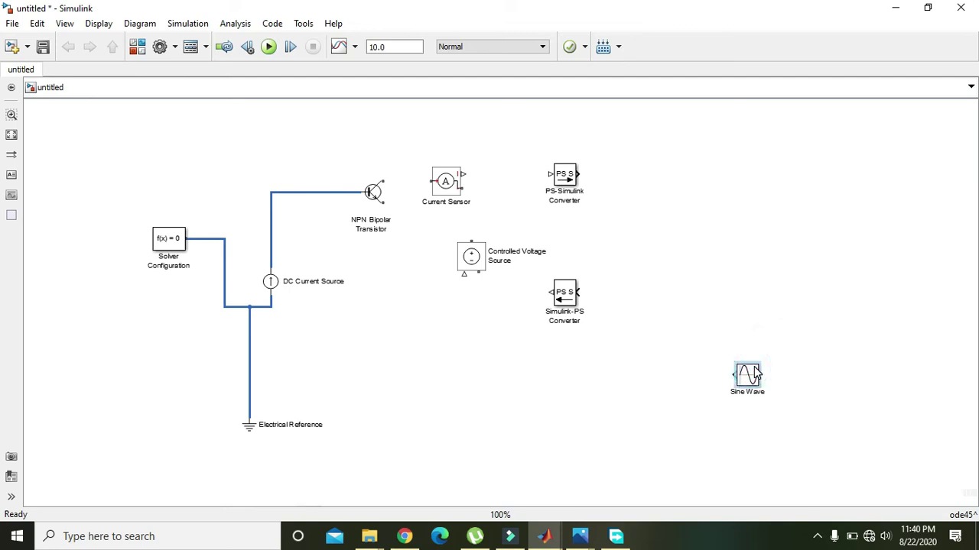
Place the Simulink-PS Converter just left of the Sine Wave block and connect the Sine Wave output to the converter's input.
drag(571, 293, 681, 375)
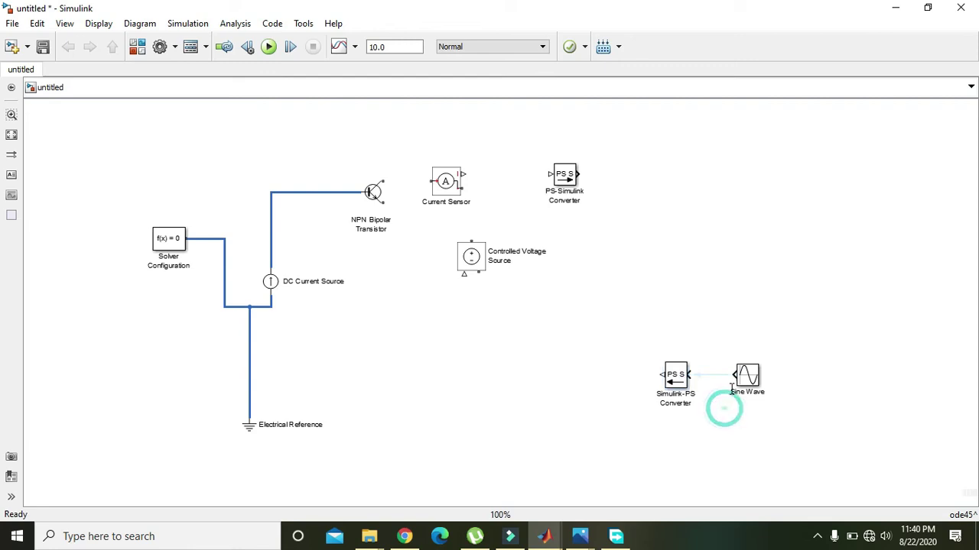
drag(732, 375, 689, 374)
click(723, 357)
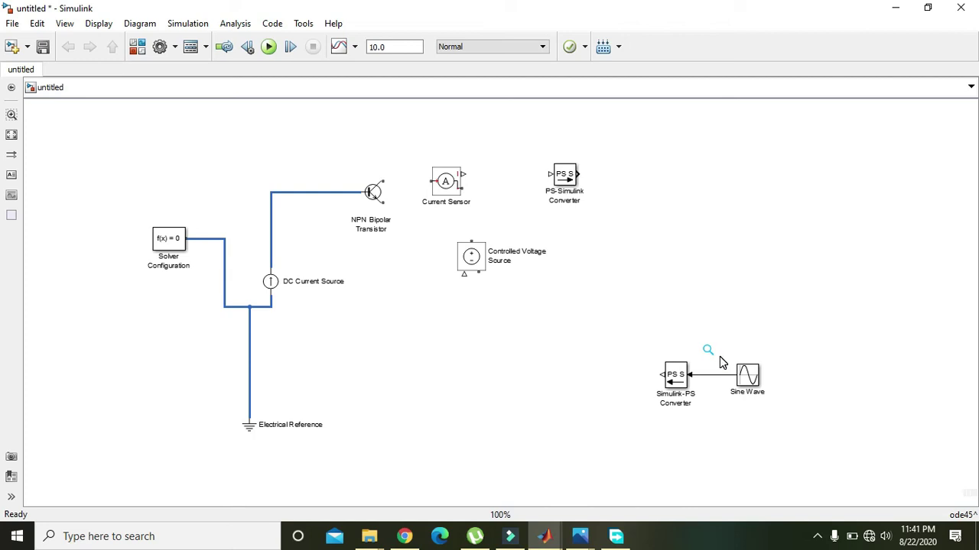
Shift the Sine Wave block slightly away from the Simulink-PS Converter.
click(744, 372)
drag(752, 382, 757, 383)
click(683, 380)
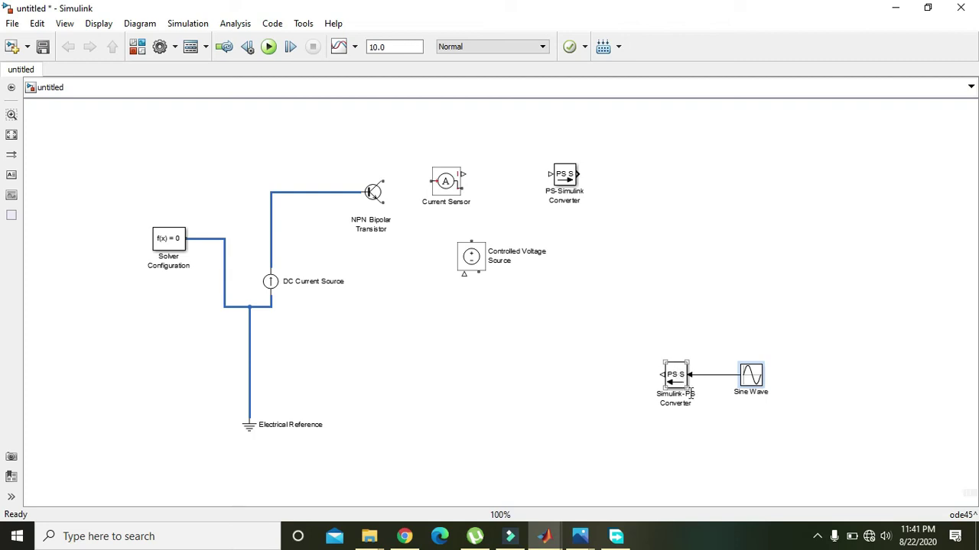
click(701, 413)
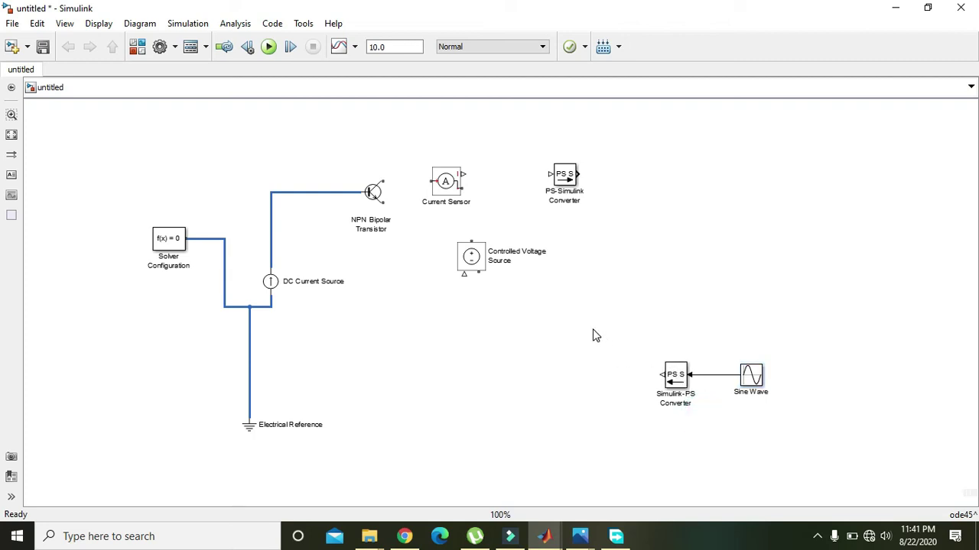
Place the Controlled Voltage Source above and left of the Simulink-PS Converter and connect the converter's output to its control input.
click(517, 252)
drag(478, 260, 624, 341)
click(632, 373)
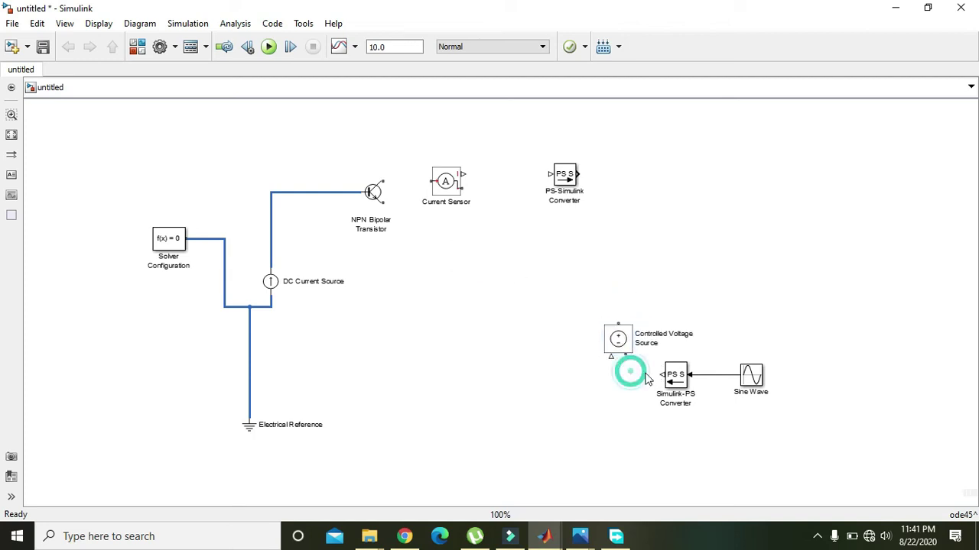
drag(660, 375, 610, 358)
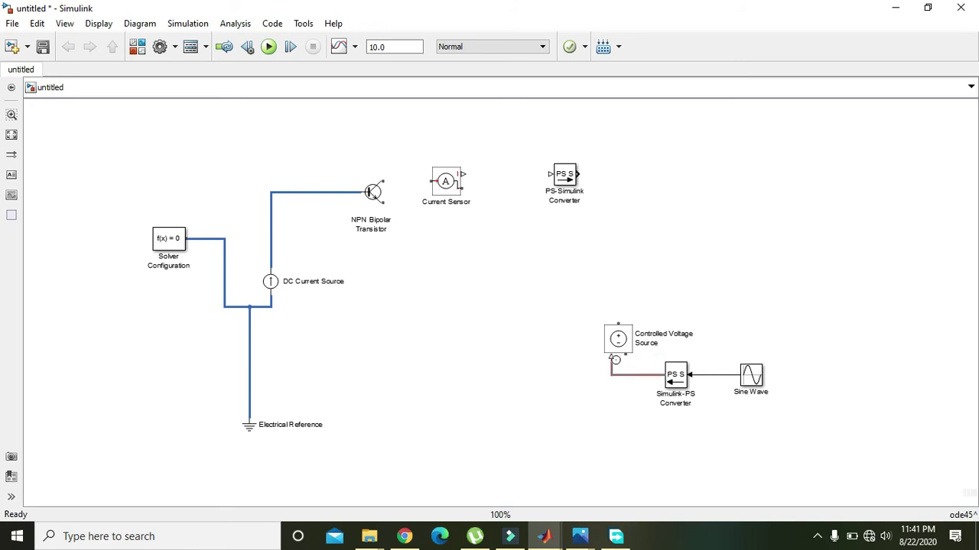
click(614, 350)
drag(614, 350, 610, 337)
click(661, 356)
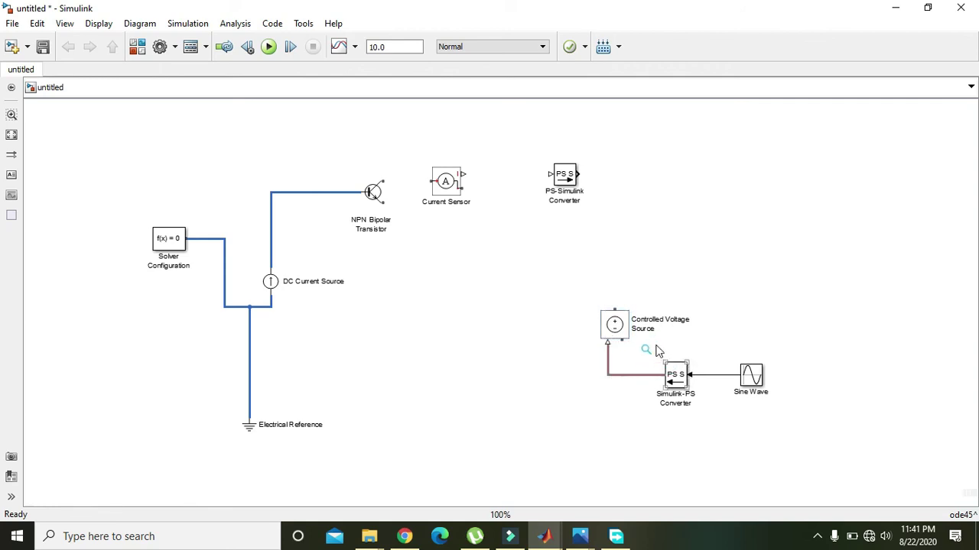
drag(655, 345, 792, 432)
click(769, 466)
click(620, 327)
click(613, 307)
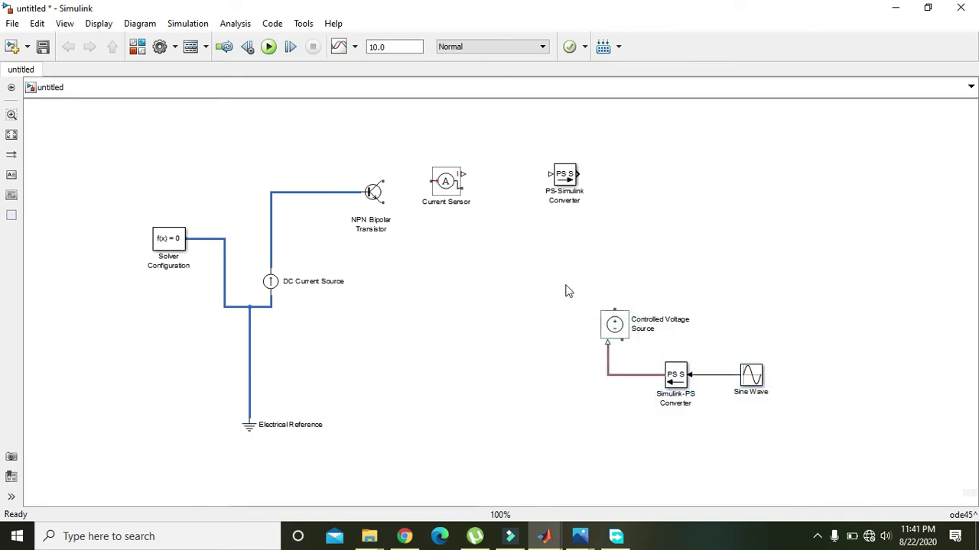
Move the Current Sensor up and to the right, and shift the Controlled Voltage Source left to sit below it.
drag(452, 190, 493, 159)
click(612, 330)
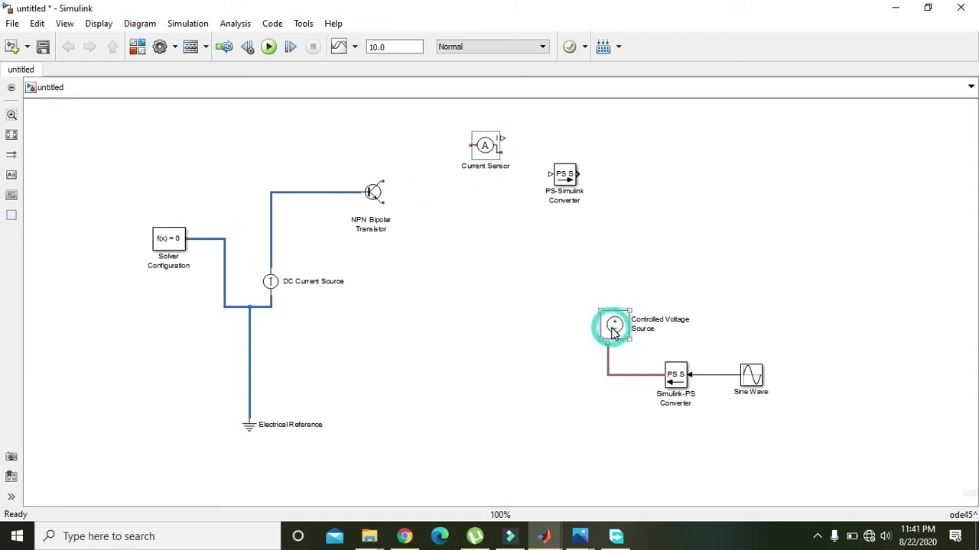
drag(611, 331, 510, 331)
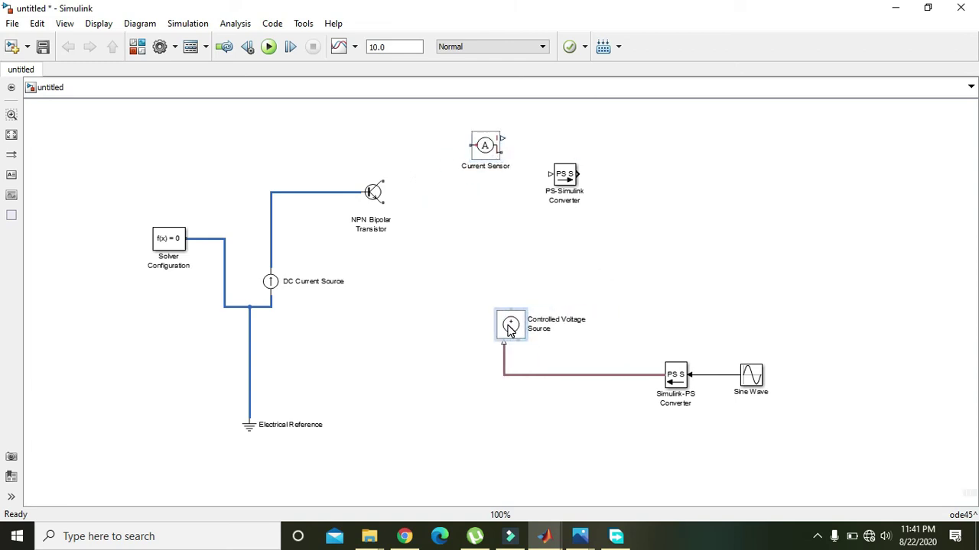
Place the Current Sensor level with the NPN transistor's collector and connect the collector to the sensor's positive terminal.
click(382, 187)
click(402, 183)
click(482, 147)
drag(482, 149, 384, 181)
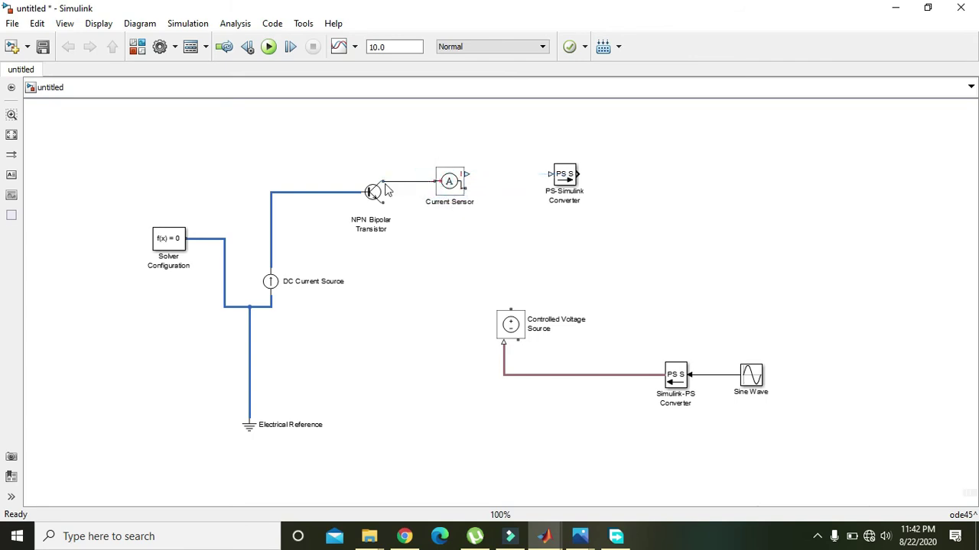
Connect the Controlled Voltage Source's positive terminal to the Current Sensor's negative terminal.
drag(510, 308, 467, 191)
click(511, 330)
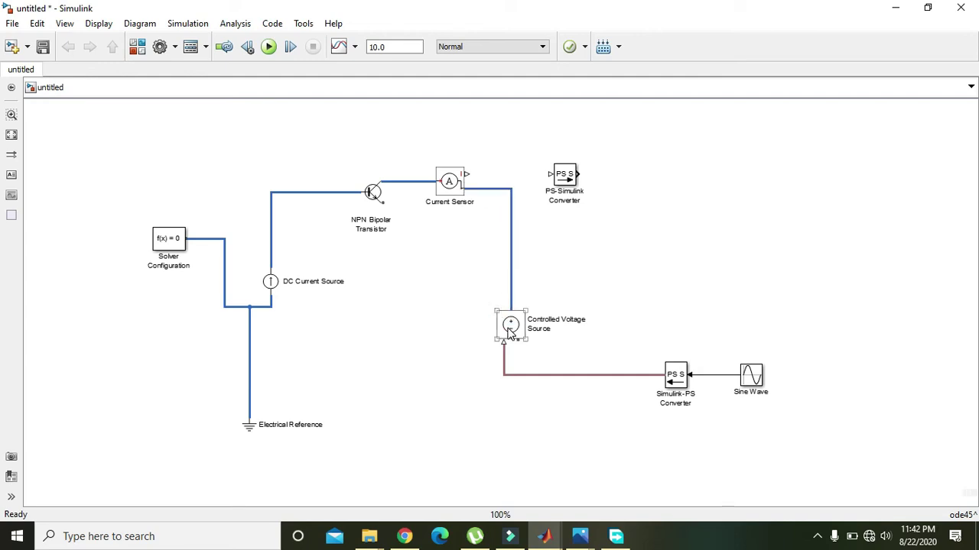
click(446, 227)
Connect the NPN transistor's emitter to the common ground line below the DC Current Source.
click(382, 204)
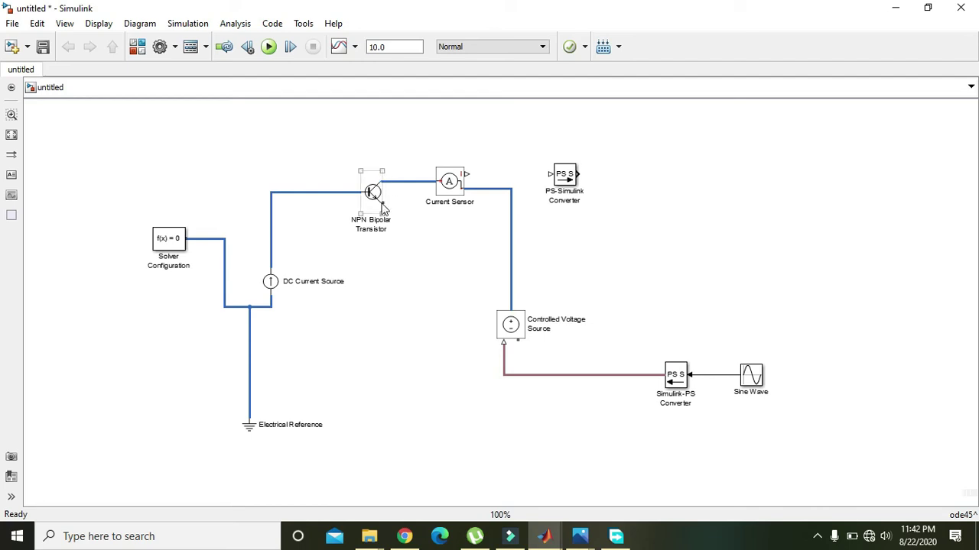
click(596, 335)
click(380, 205)
drag(382, 199, 272, 307)
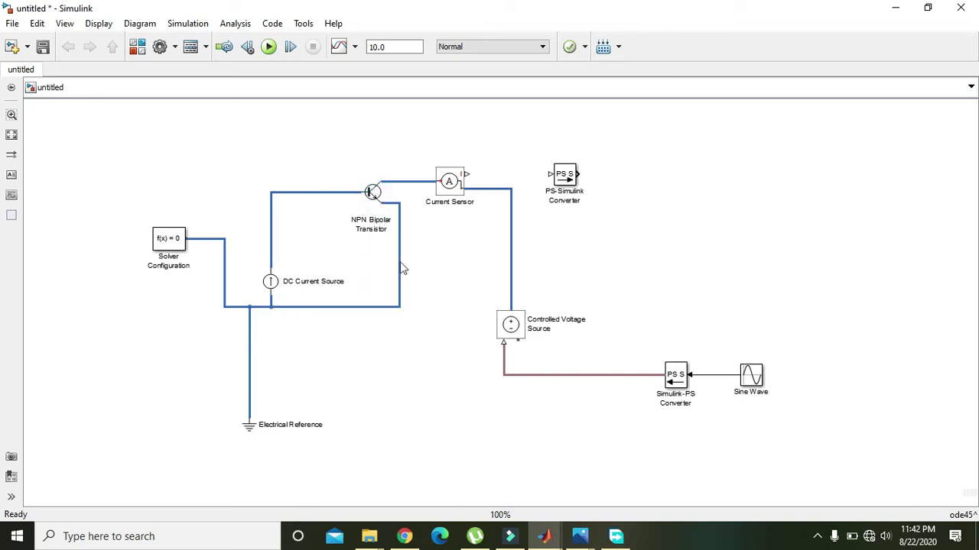
Move the Simulink-PS Converter left along its line, closer to the Controlled Voltage Source.
drag(680, 373, 647, 375)
click(753, 382)
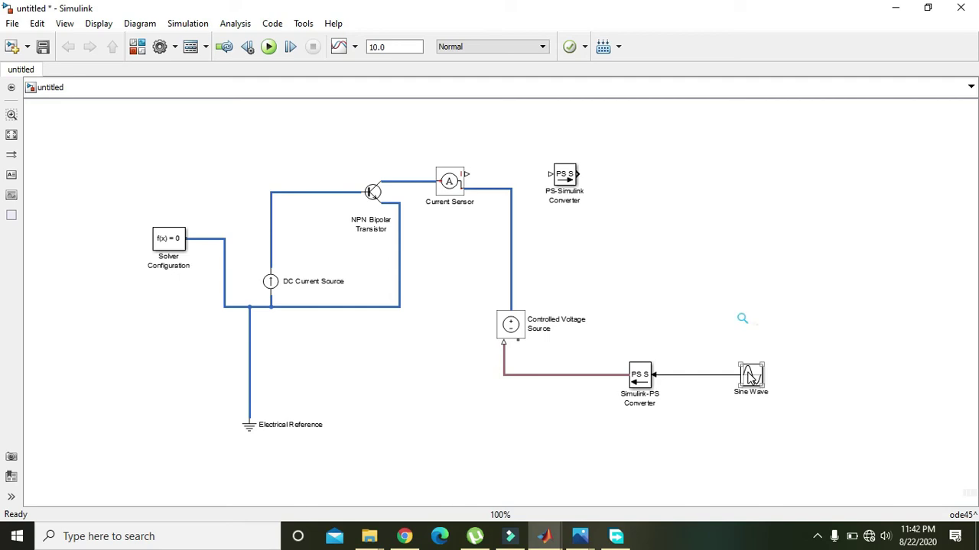
click(646, 379)
click(638, 397)
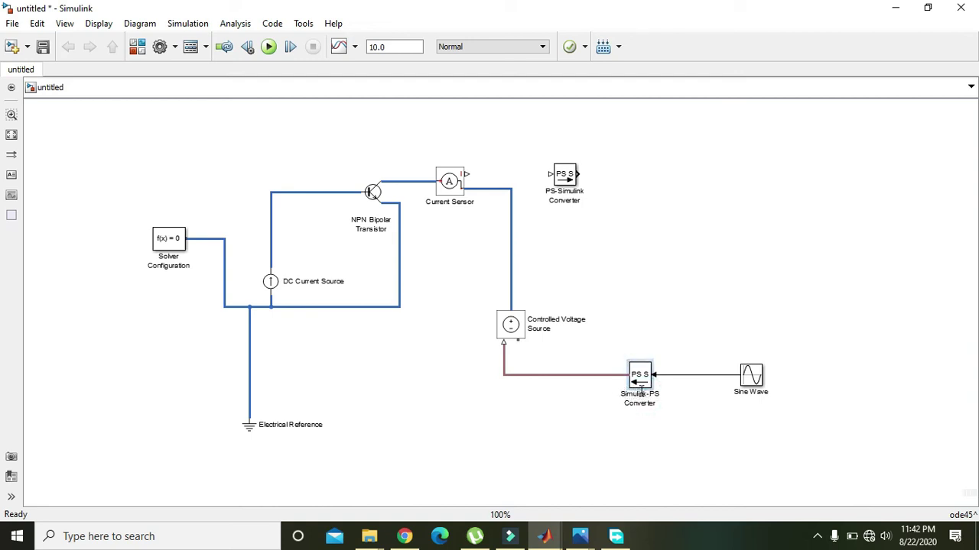
click(615, 361)
Move the Controlled Voltage Source straight up, so it sits above the level of the common ground line.
click(520, 336)
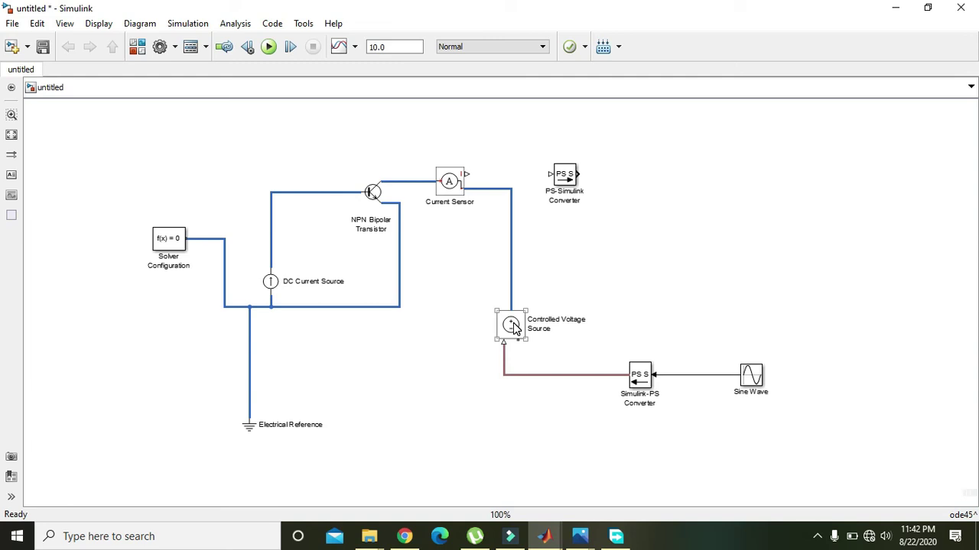
drag(513, 323, 513, 265)
click(541, 239)
click(506, 266)
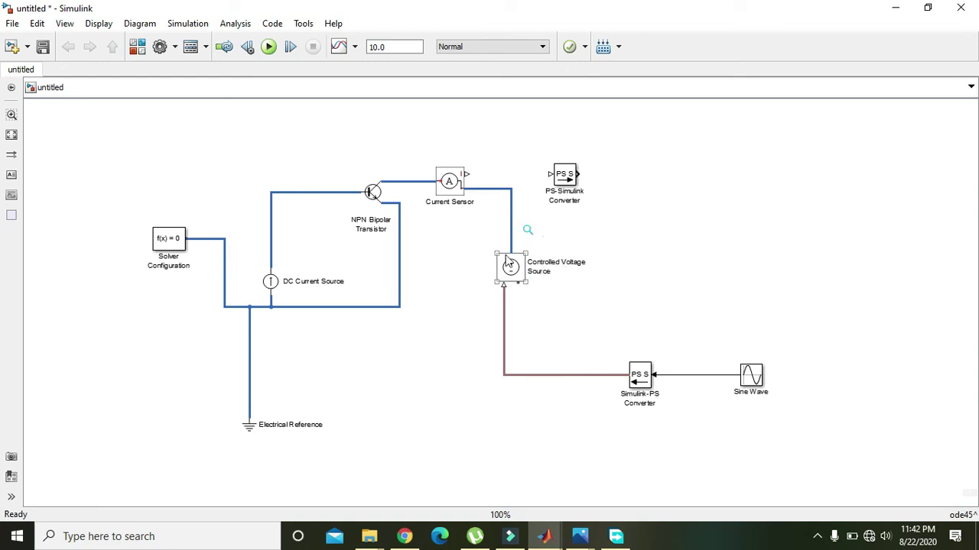
click(514, 237)
click(511, 281)
click(511, 280)
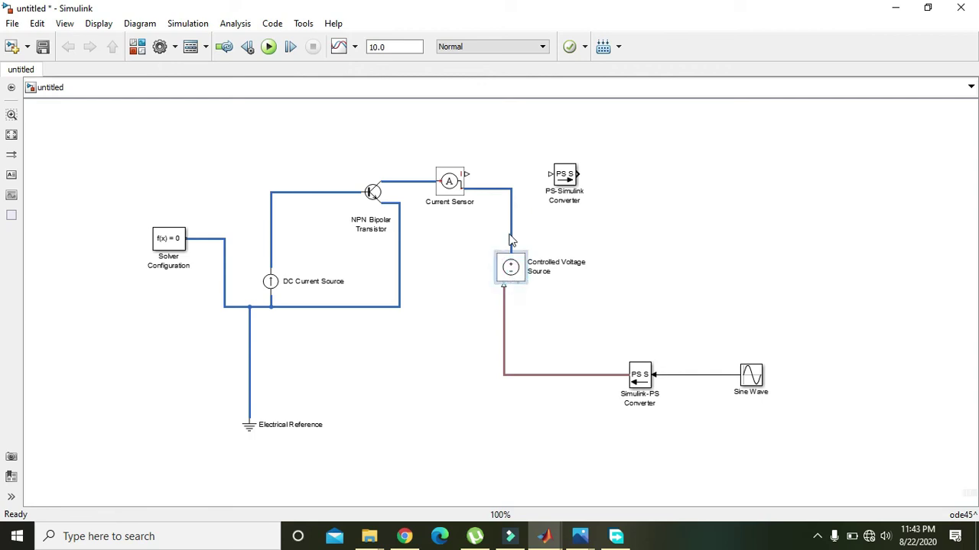
Connect the Controlled Voltage Source's negative terminal to the common ground line at the emitter wire's corner.
click(455, 187)
click(379, 188)
click(393, 207)
click(535, 298)
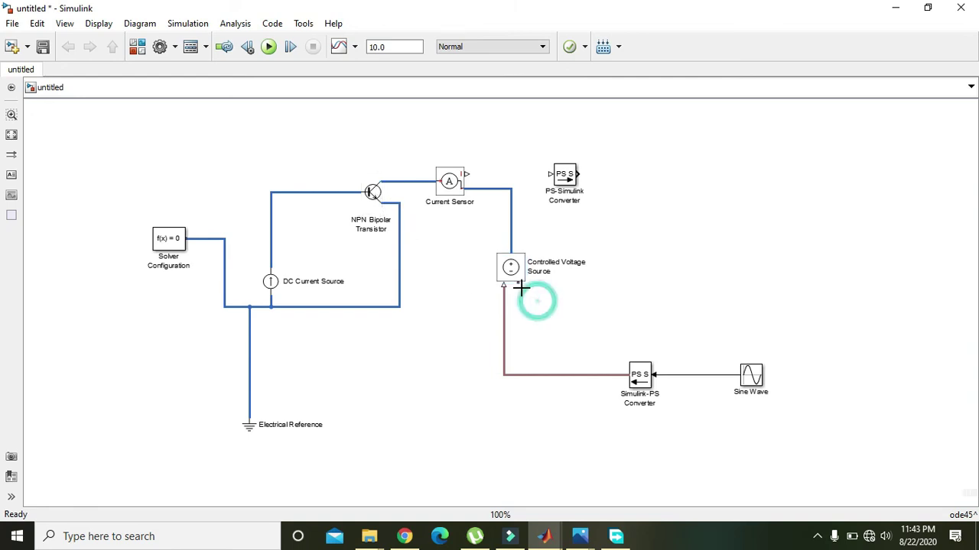
drag(518, 283, 398, 307)
click(522, 265)
click(474, 302)
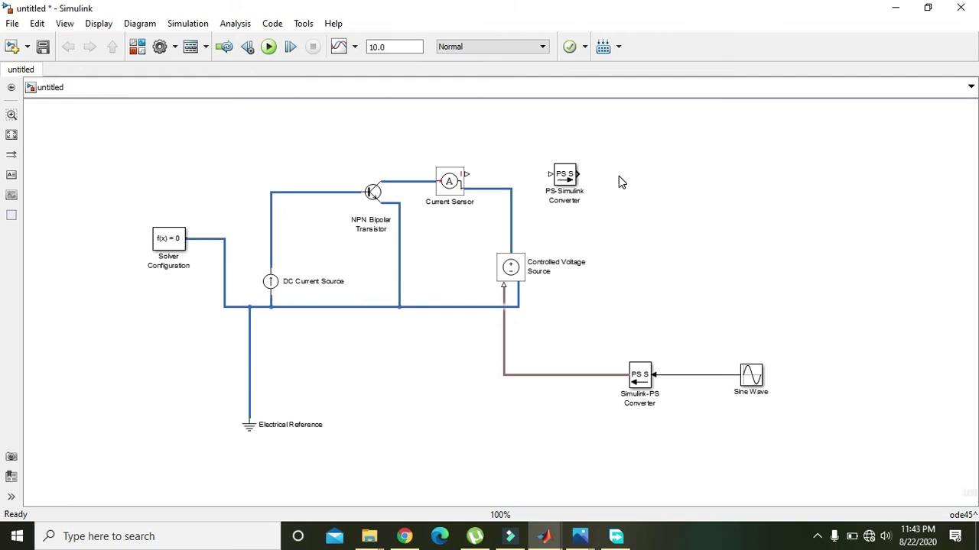
Move the PS-Simulink Converter slightly right and connect the Current Sensor's measurement output to its input.
mouse_move(572, 173)
mouse_down()
mouse_move(600, 172)
mouse_move(577, 177)
mouse_up()
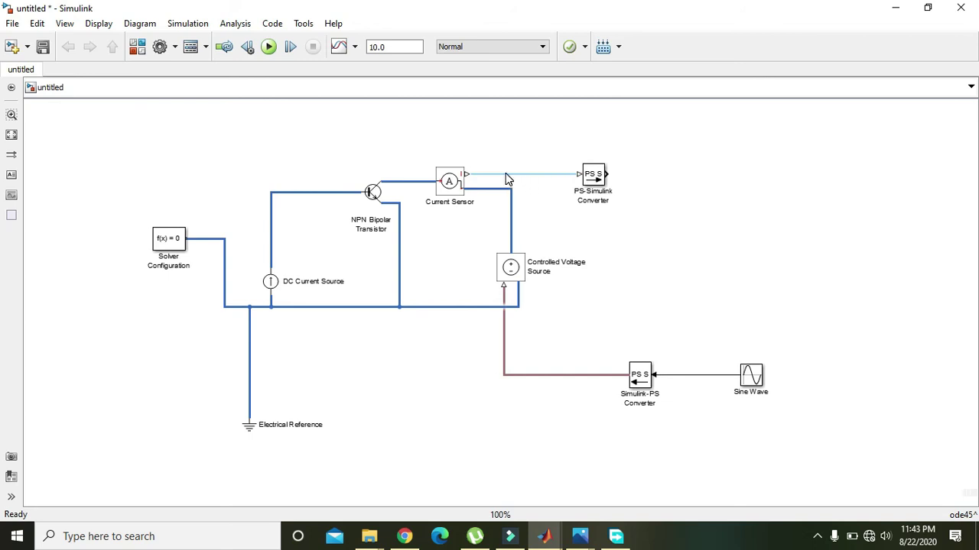
mouse_move(465, 175)
mouse_down()
mouse_move(590, 175)
mouse_move(579, 172)
mouse_up()
click(540, 160)
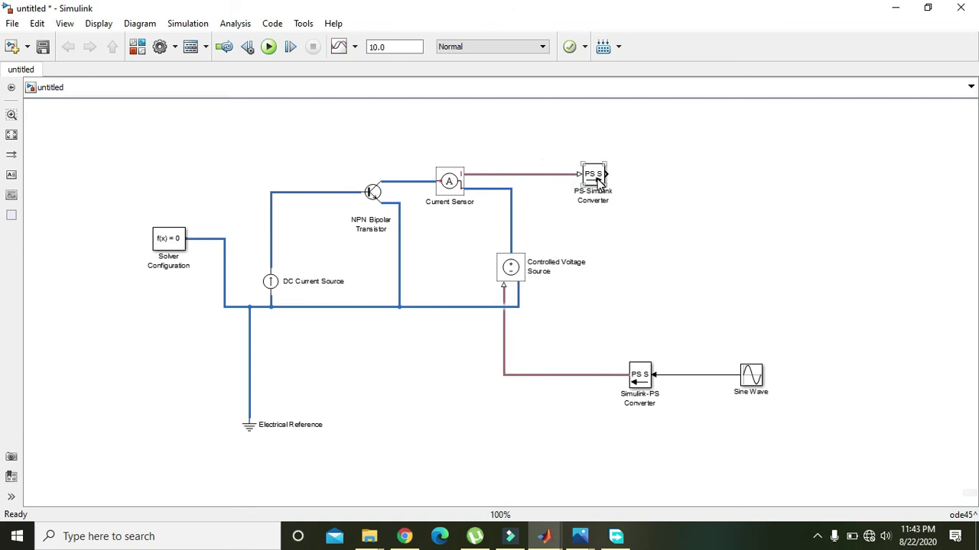
Search the block library for "display" and add the Simulink Sinks Display block to the model.
click(97, 24)
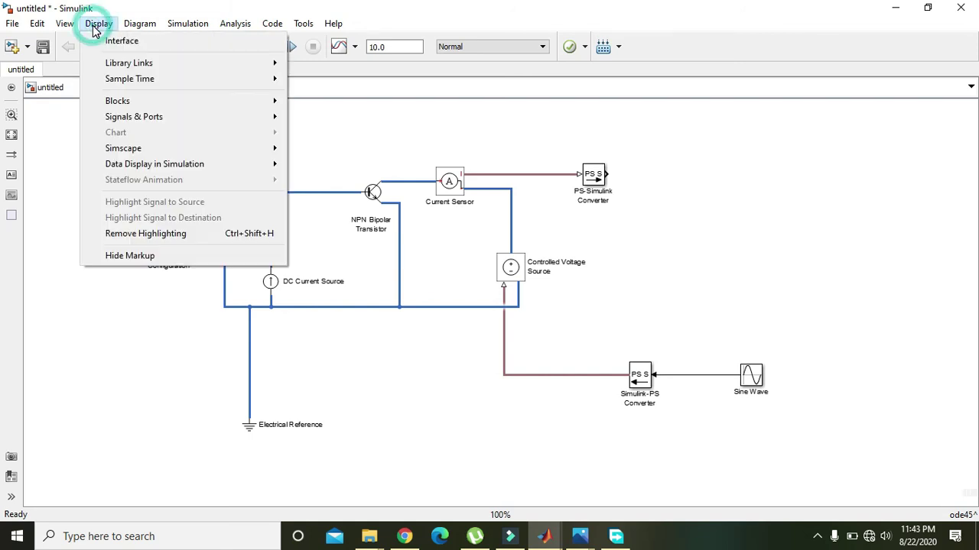
mouse_move(65, 24)
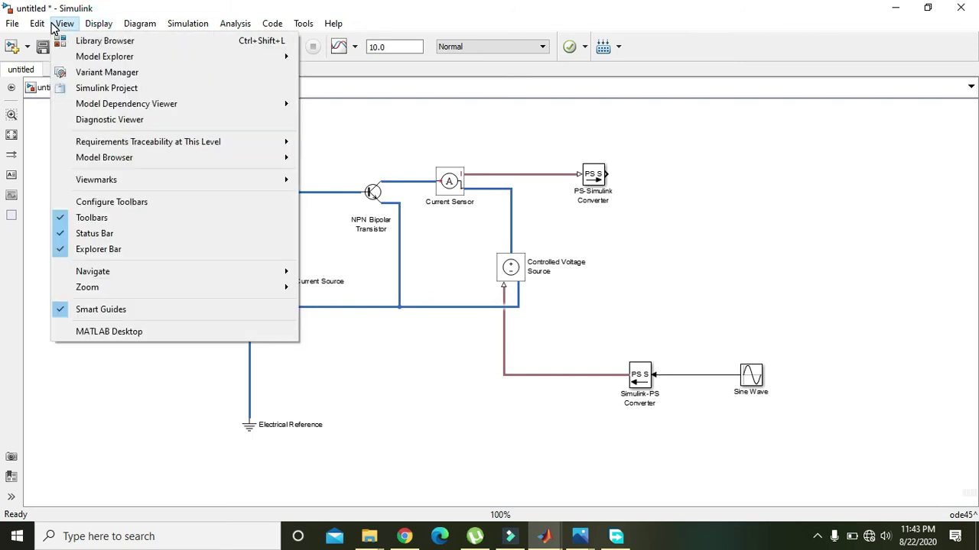
click(97, 42)
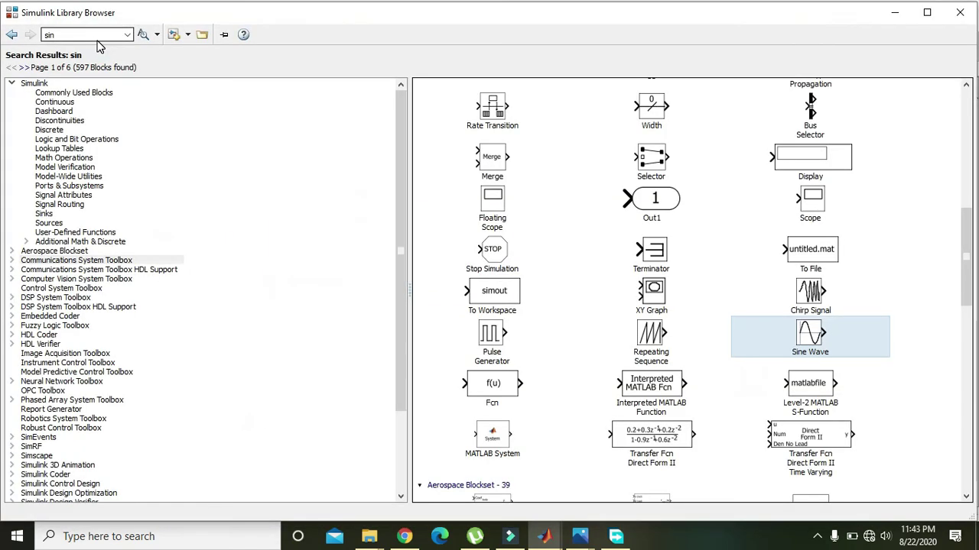
click(95, 36)
text(displa)
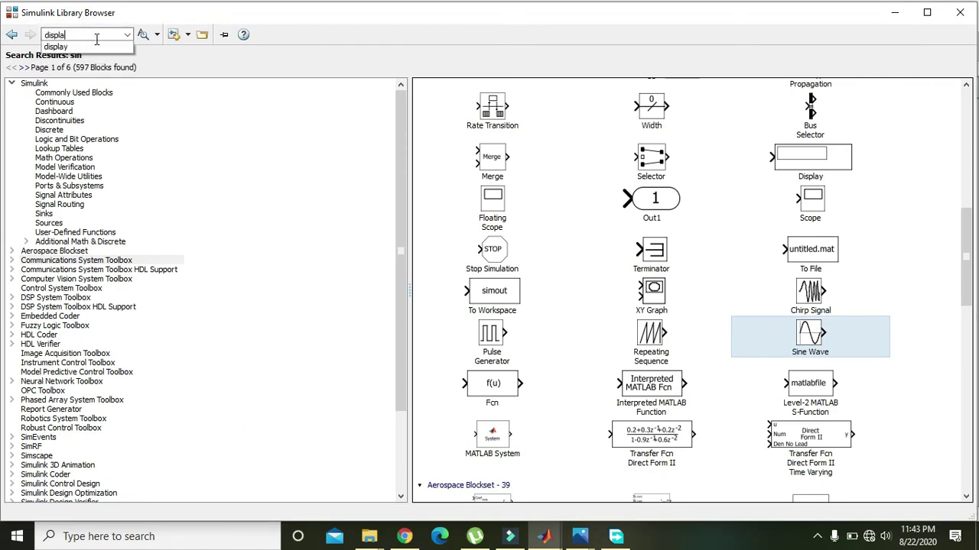
click(142, 34)
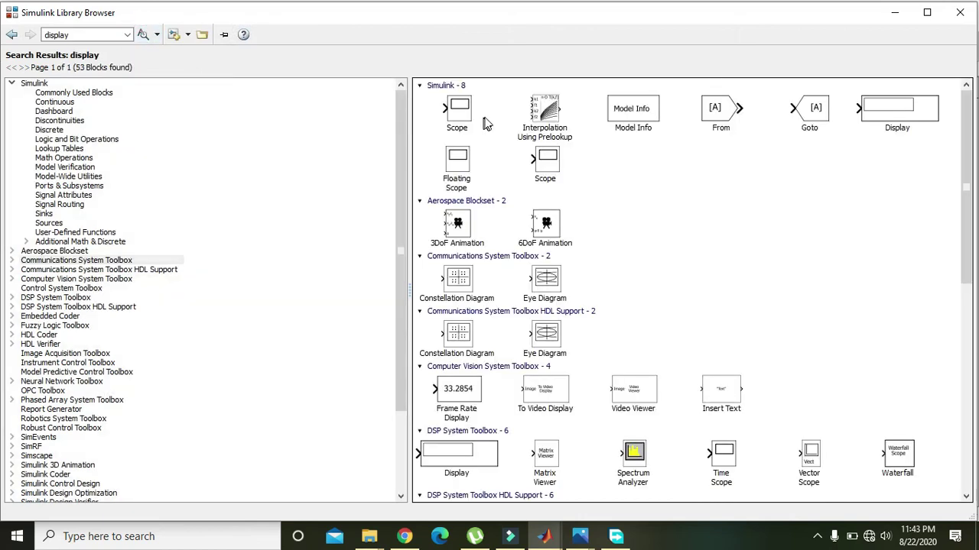
right_click(899, 107)
click(870, 112)
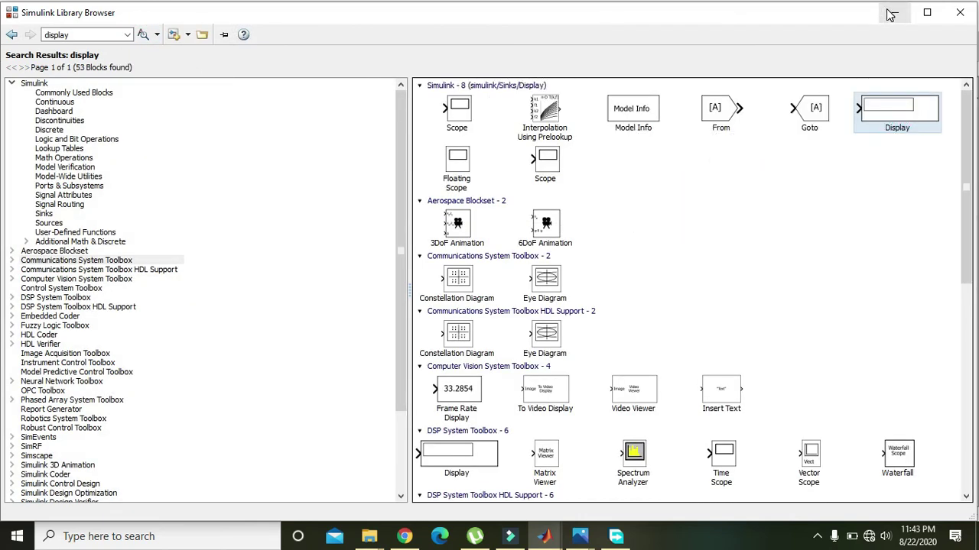
Place the Display block to the right of the PS-Simulink Converter and connect the converter's output to it.
click(895, 12)
drag(525, 306, 769, 183)
click(682, 166)
drag(704, 171, 610, 175)
click(732, 176)
click(690, 170)
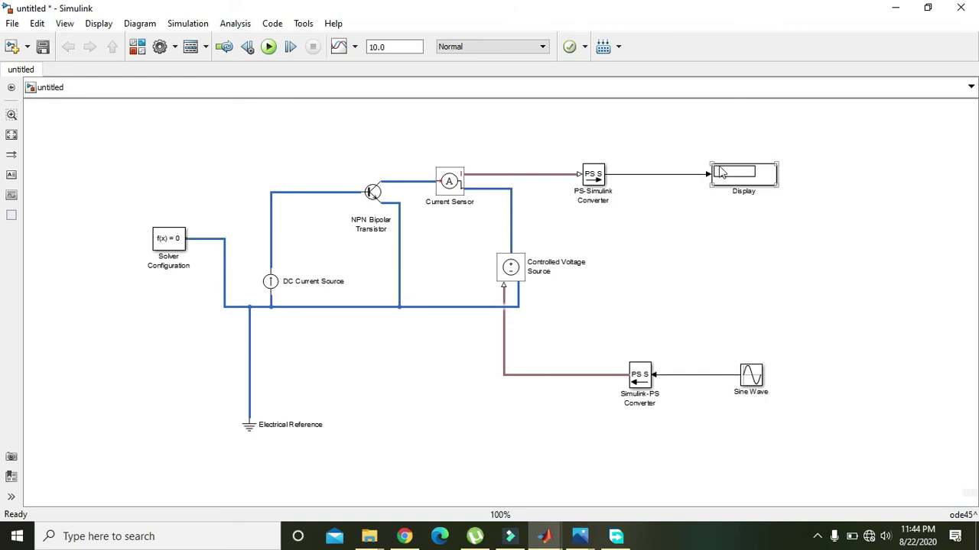
Run the simulation to check the model, and close the diagnostics.
click(269, 47)
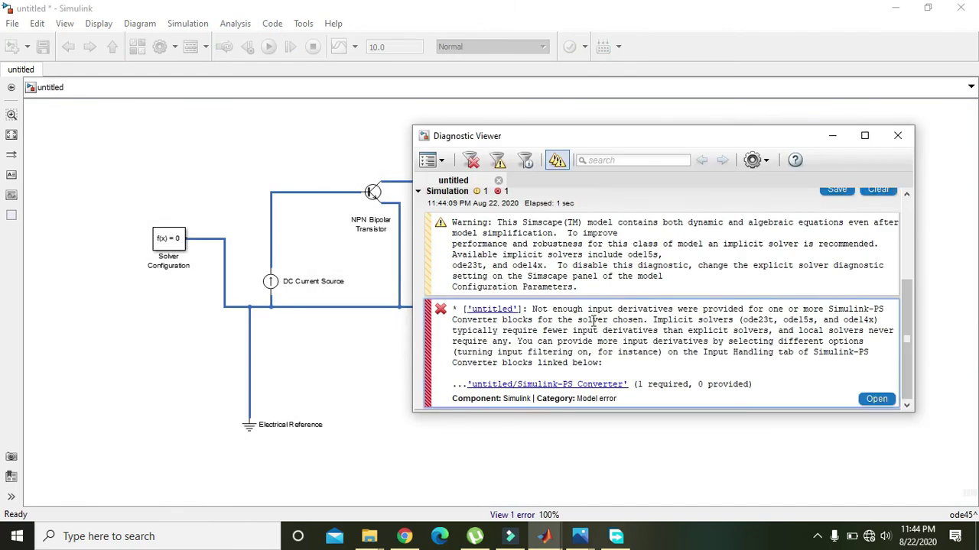
click(897, 136)
Enable the local solver in the Solver Configuration block's parameters.
click(178, 241)
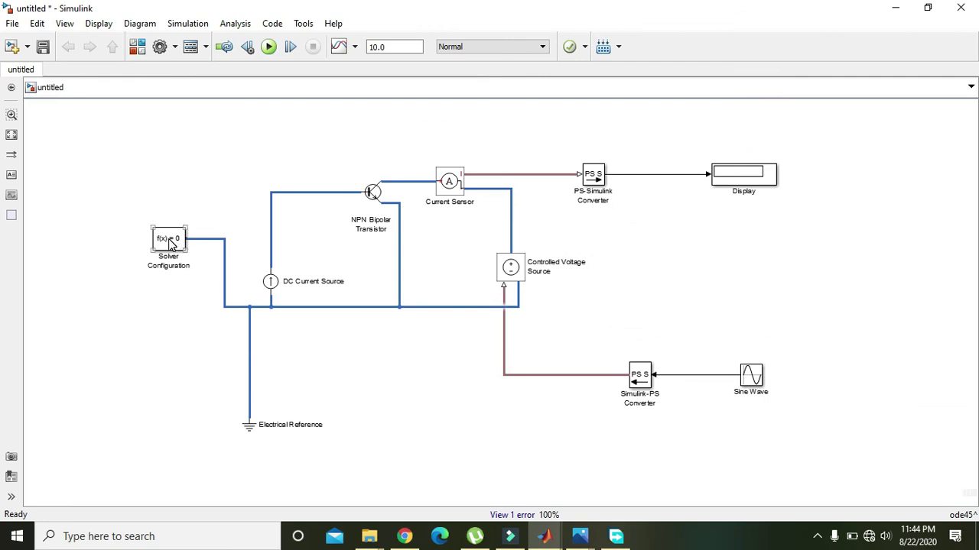
double_click(171, 240)
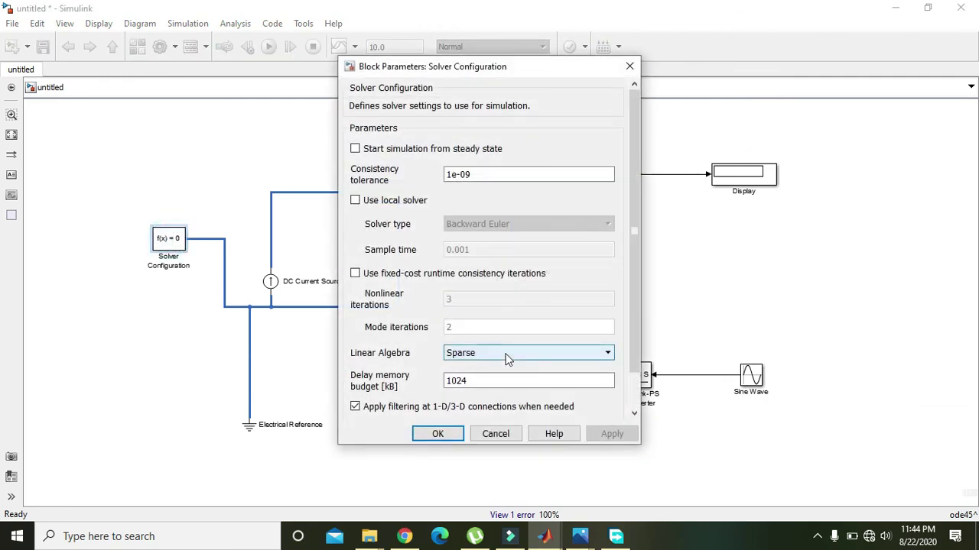
click(356, 201)
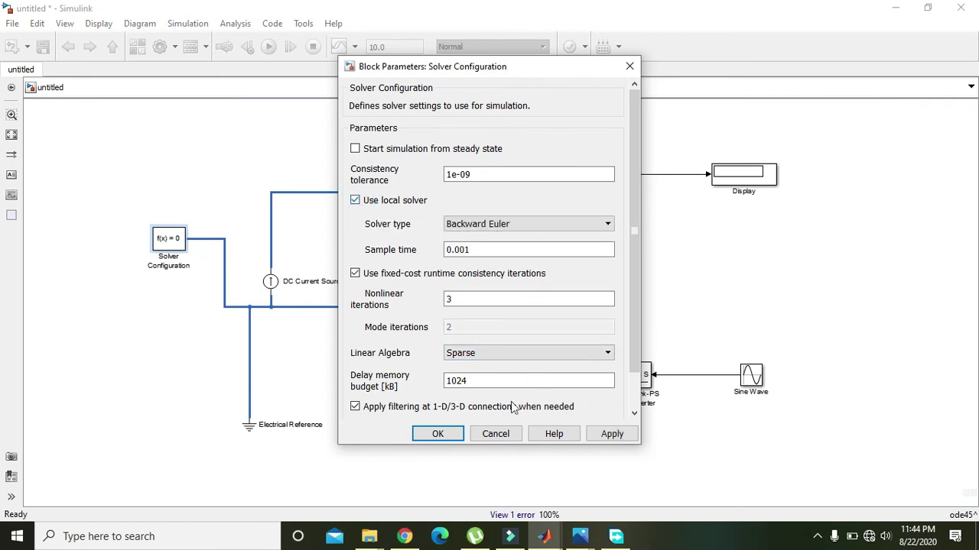
click(437, 434)
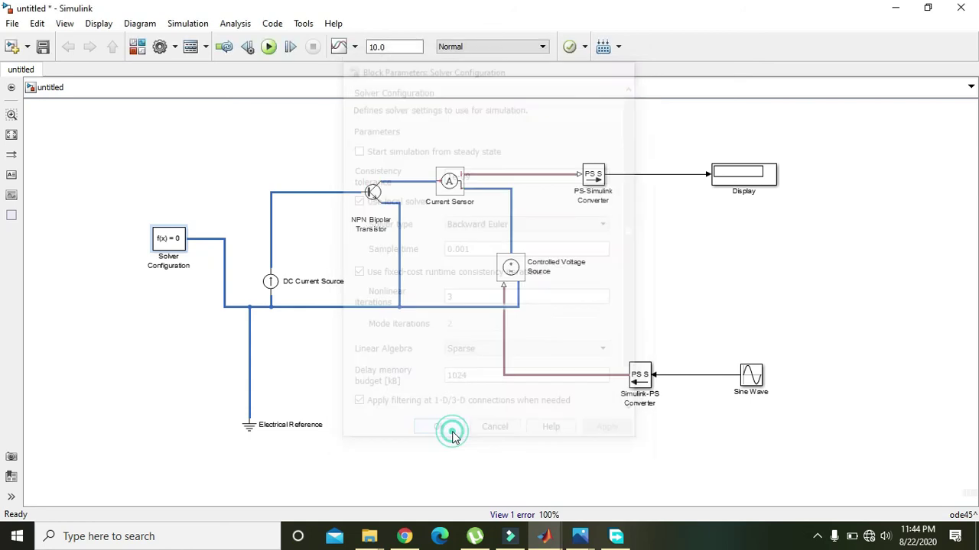
Rerun the simulation with the local solver and a stop time of 10.0.
click(270, 46)
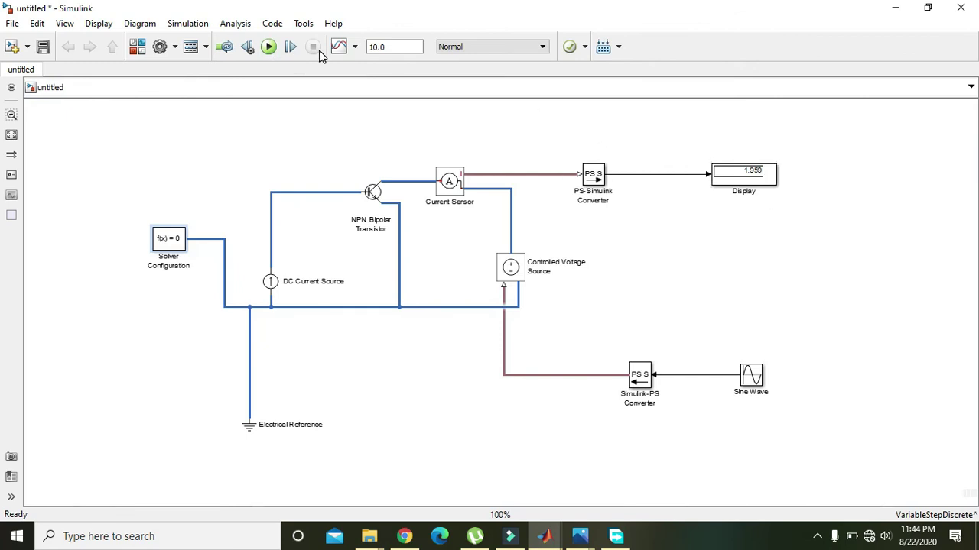
click(270, 47)
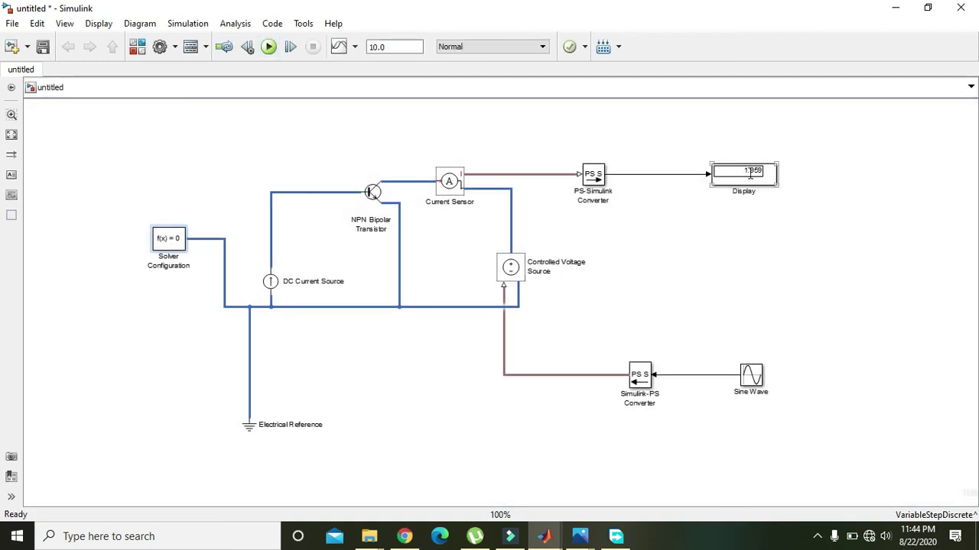
Review the Display block's format and decimation parameters, and close them without changes.
drag(748, 170, 754, 169)
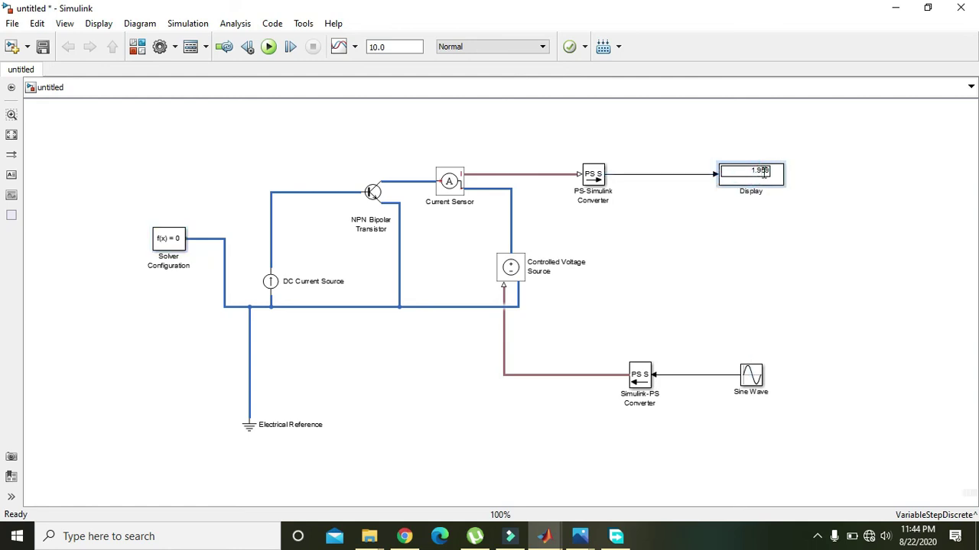
click(818, 224)
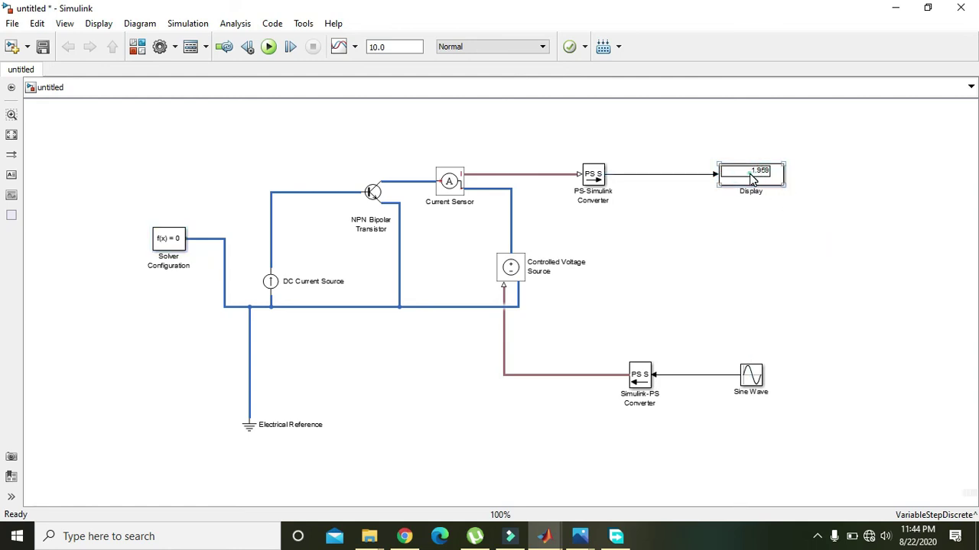
double_click(751, 178)
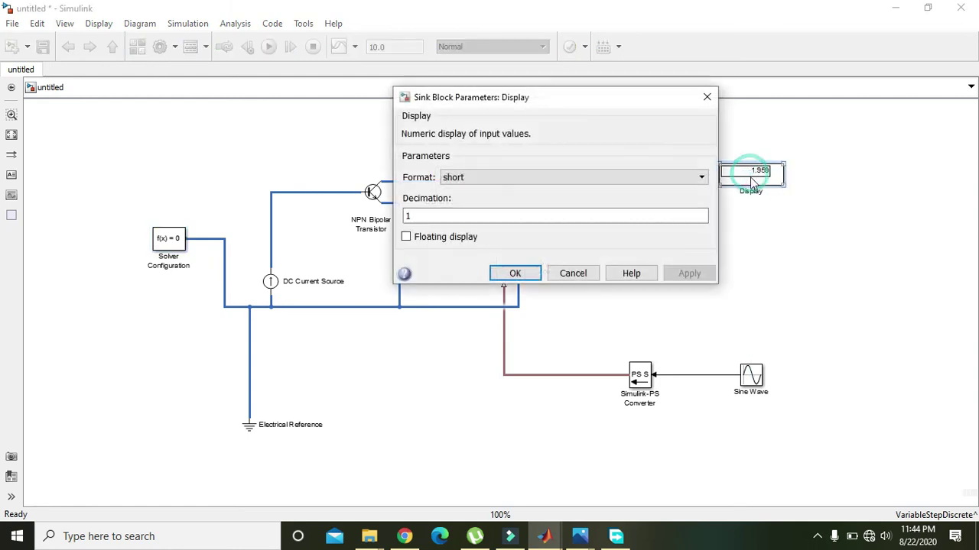
click(573, 274)
click(660, 287)
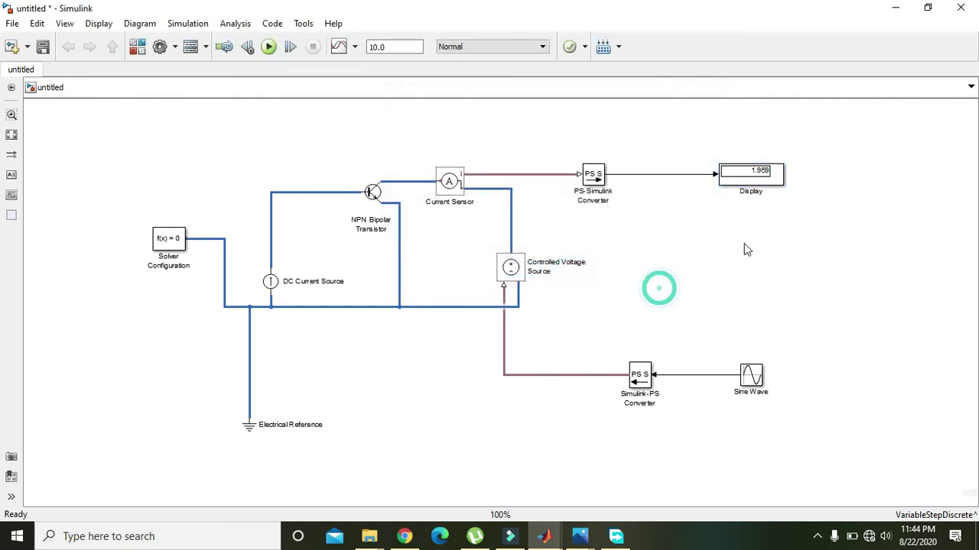
Move the Display block slightly closer to the PS-Simulink Converter, keeping it level with the converter.
drag(755, 188, 740, 187)
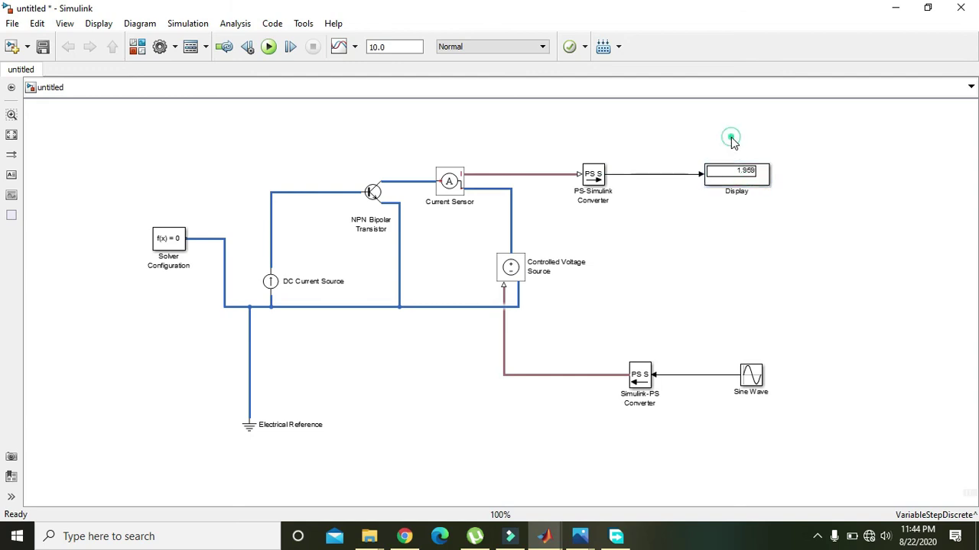
drag(742, 170, 735, 171)
click(569, 114)
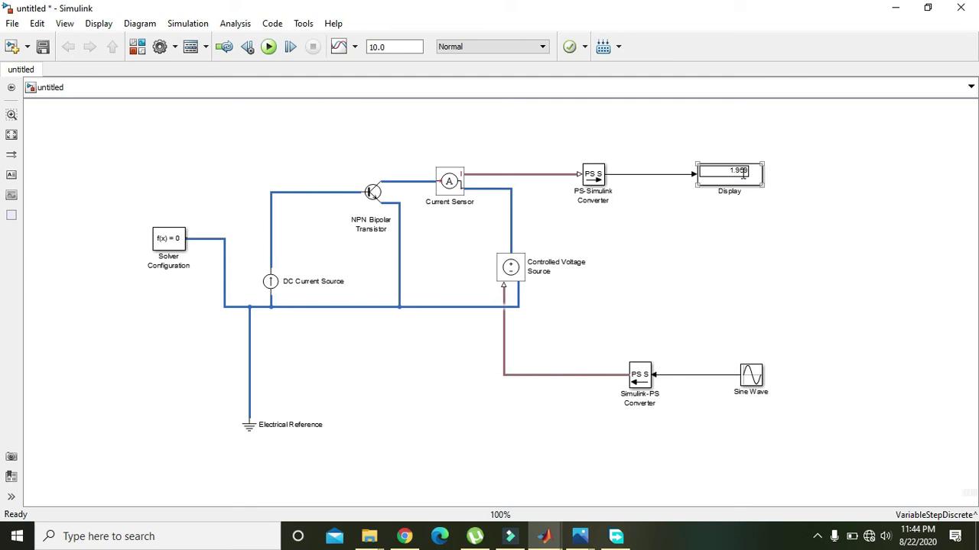
Read the Current Sensor's block description in its parameters, and close them without changes.
click(455, 189)
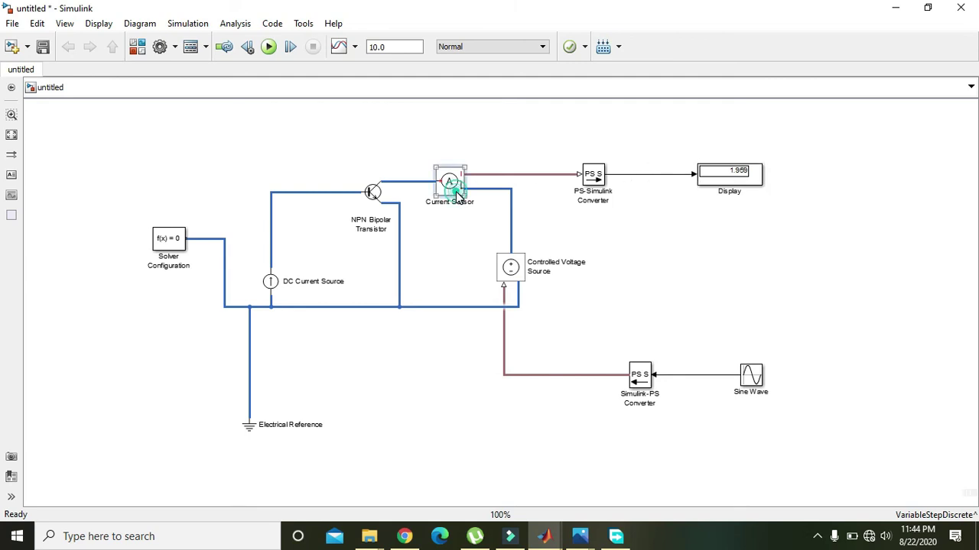
double_click(457, 195)
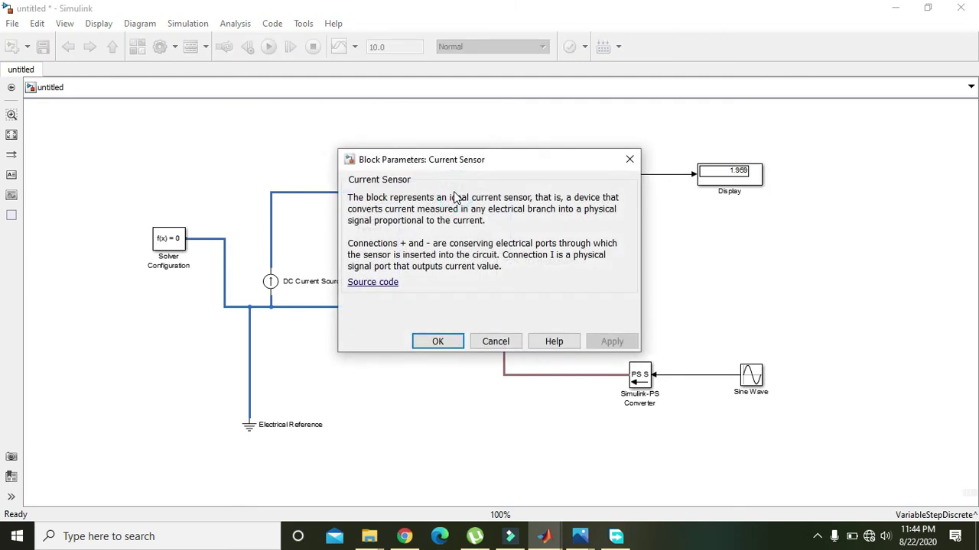
click(496, 342)
click(455, 258)
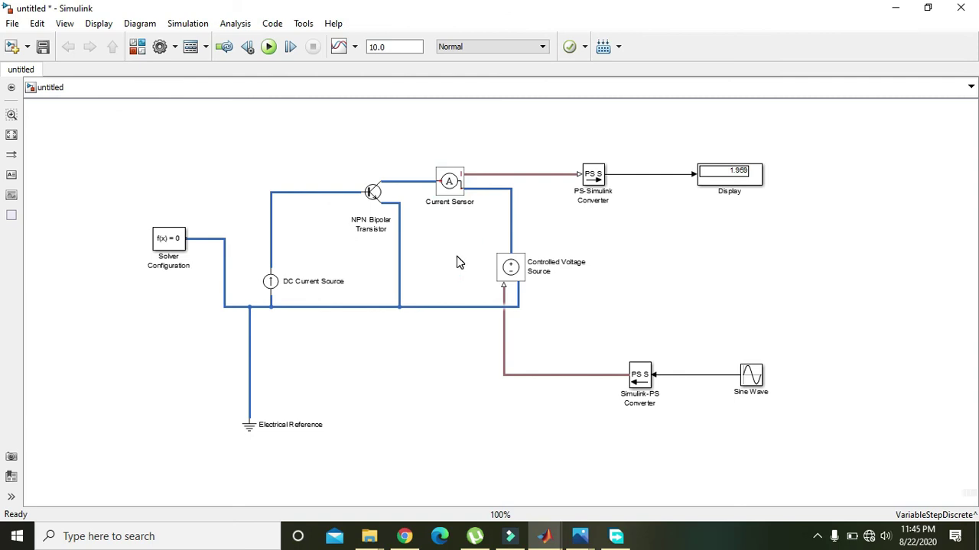
click(457, 256)
click(284, 149)
Shift the Display block a little further toward the PS-Simulink Converter to shorten the signal line between them.
click(731, 191)
drag(732, 192, 722, 188)
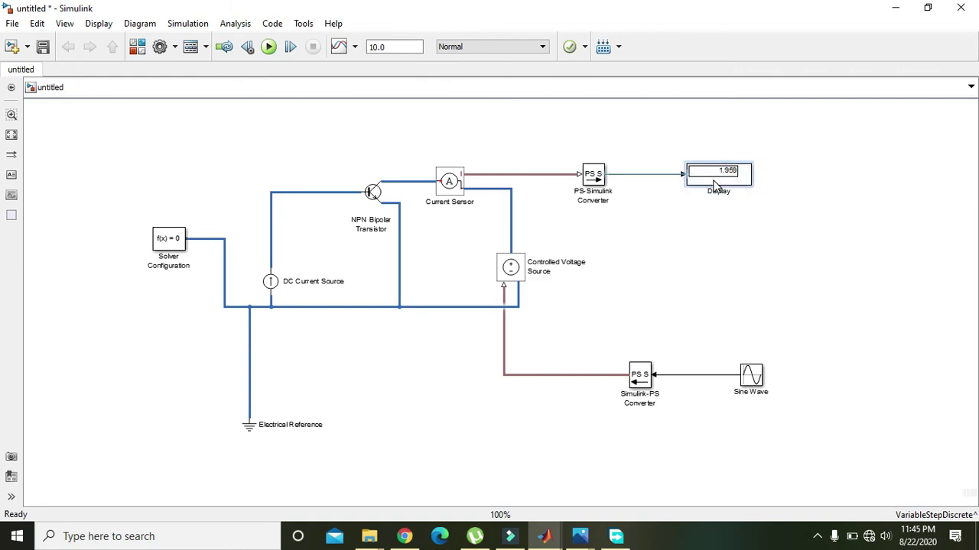
click(649, 150)
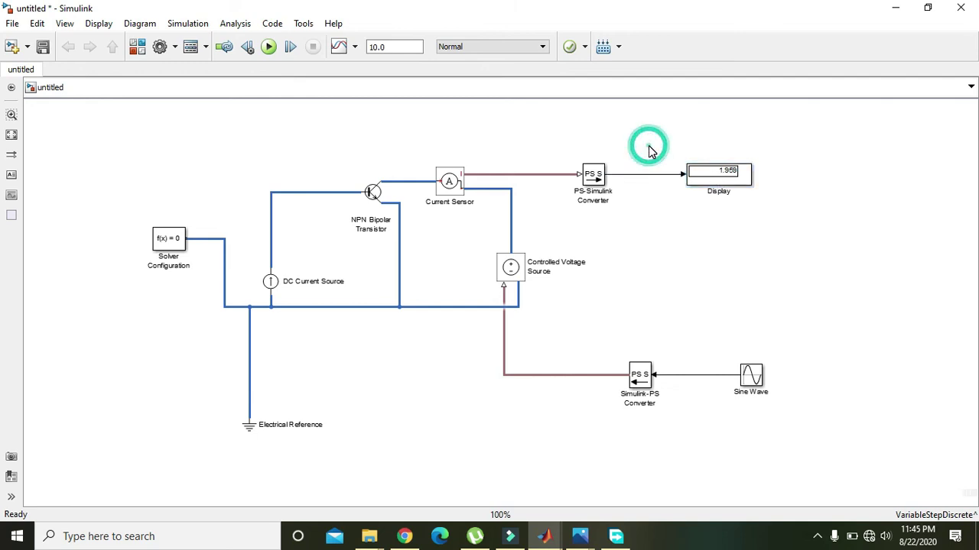